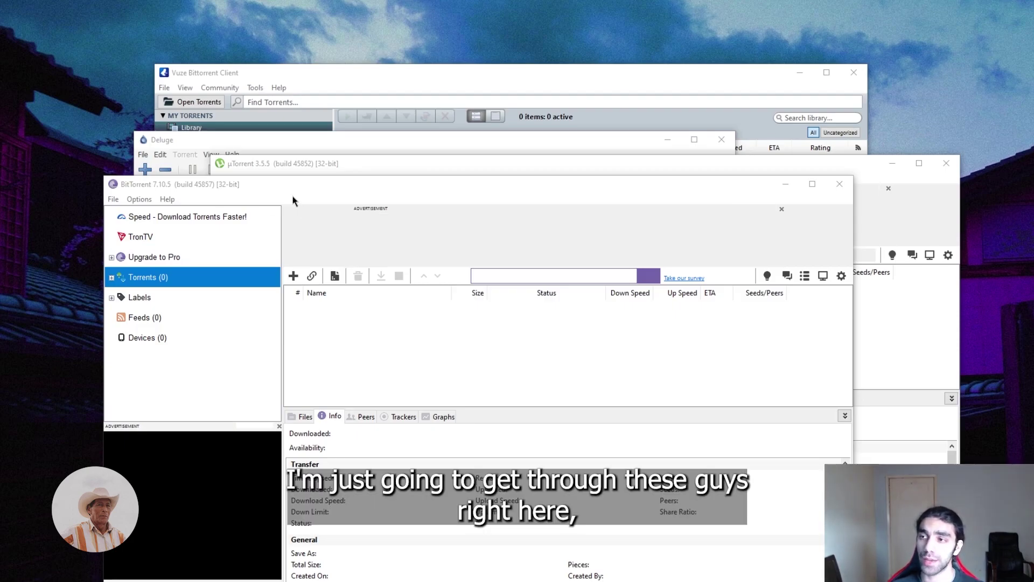
Step: Reposition the µTorrent and BitTorrent windows and alternate which one is in front
{"action": "left_click_drag", "start_coordinate": [272, 166], "coordinate": [310, 186]}
{"action": "left_click", "coordinate": [184, 194]}
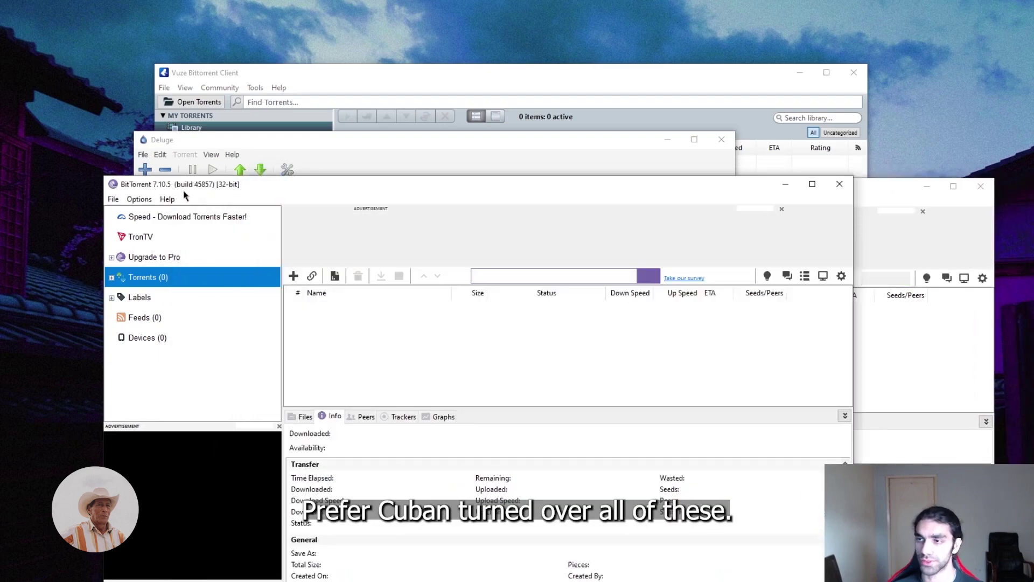
{"action": "left_click_drag", "start_coordinate": [184, 193], "coordinate": [161, 187]}
{"action": "left_click", "coordinate": [848, 191]}
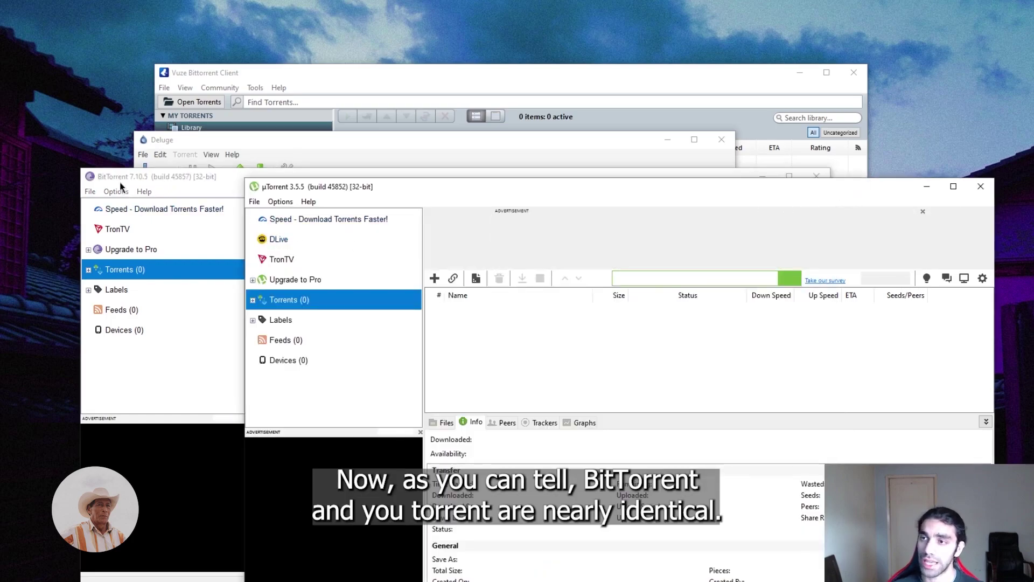
{"action": "left_click", "coordinate": [292, 174]}
{"action": "left_click", "coordinate": [858, 195]}
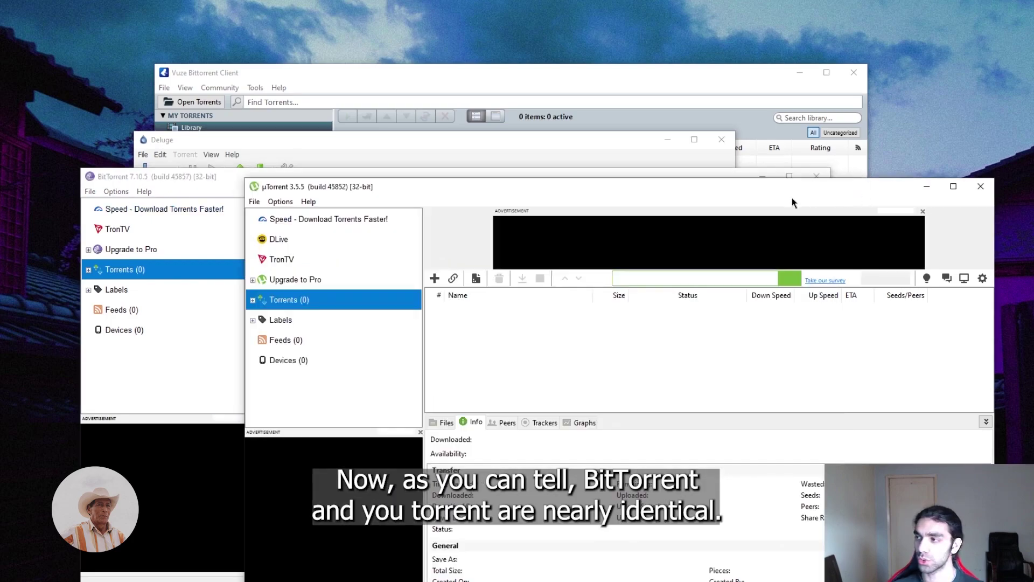
{"action": "left_click_drag", "start_coordinate": [446, 192], "coordinate": [494, 174]}
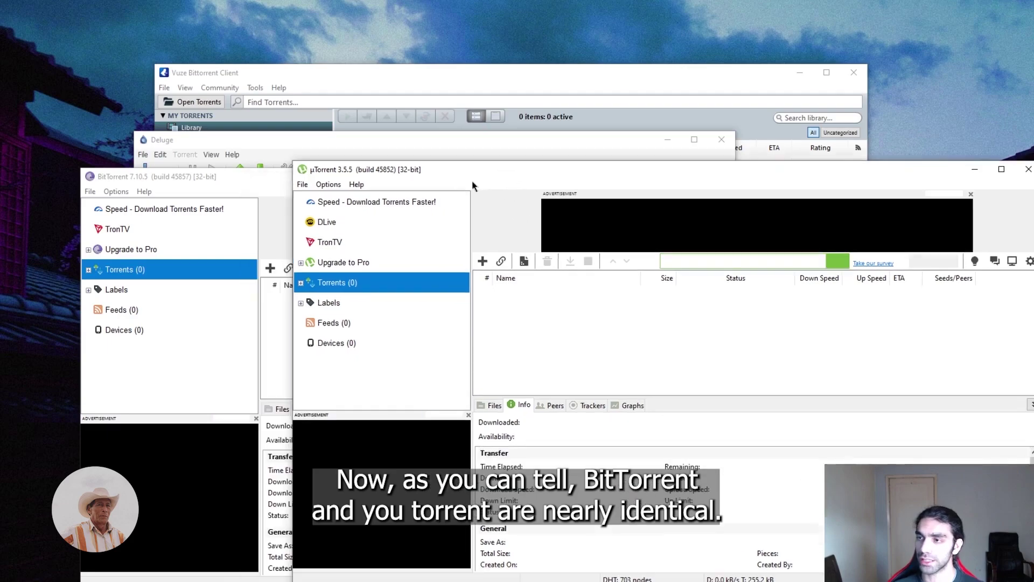
Step: Compare the two clients by repeatedly raising each, ending with µTorrent on top
{"action": "left_click", "coordinate": [225, 176]}
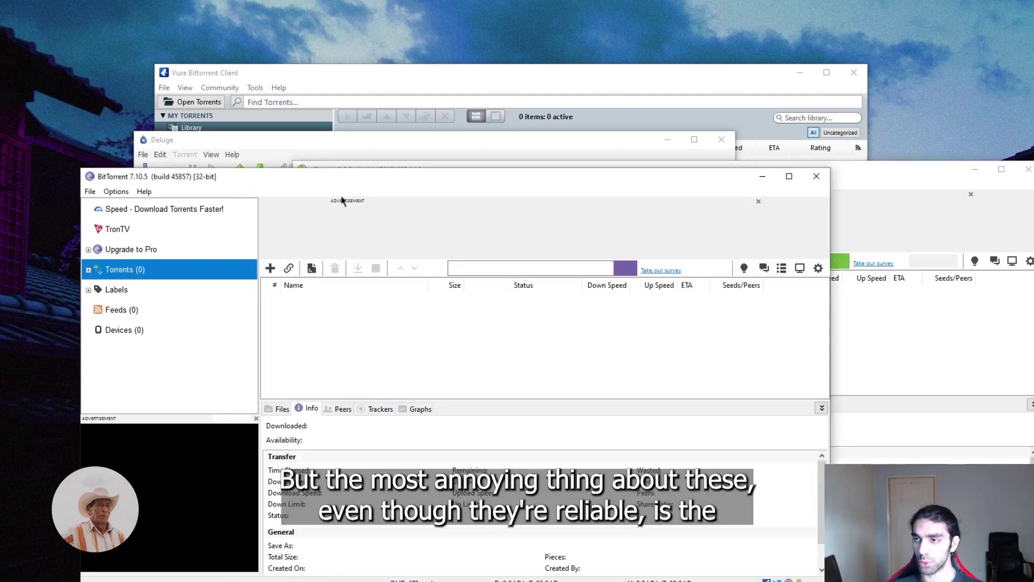
{"action": "left_click", "coordinate": [845, 182]}
{"action": "left_click", "coordinate": [229, 178]}
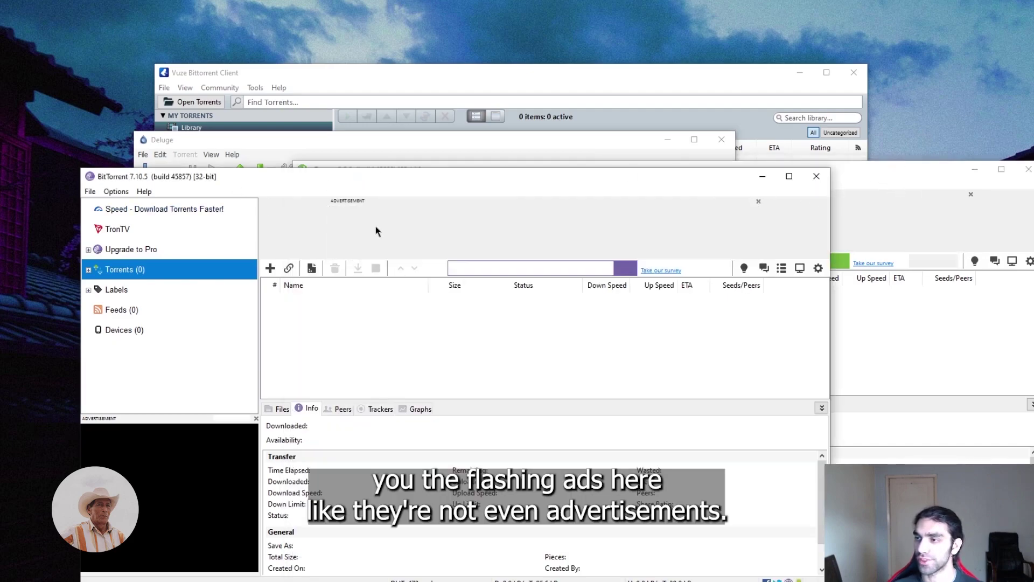
{"action": "left_click", "coordinate": [883, 180]}
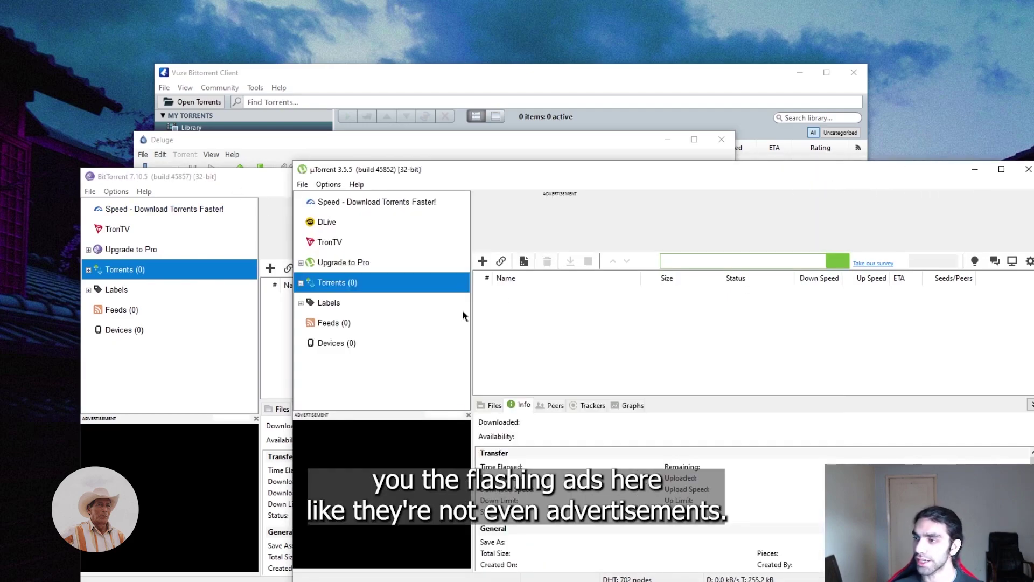
{"action": "left_click", "coordinate": [280, 205]}
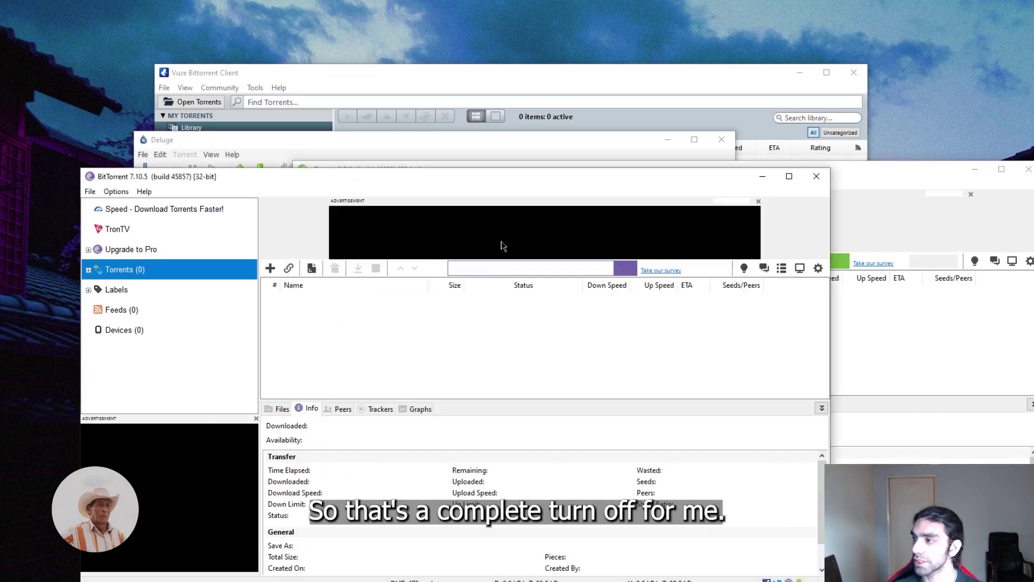
{"action": "left_click", "coordinate": [840, 174]}
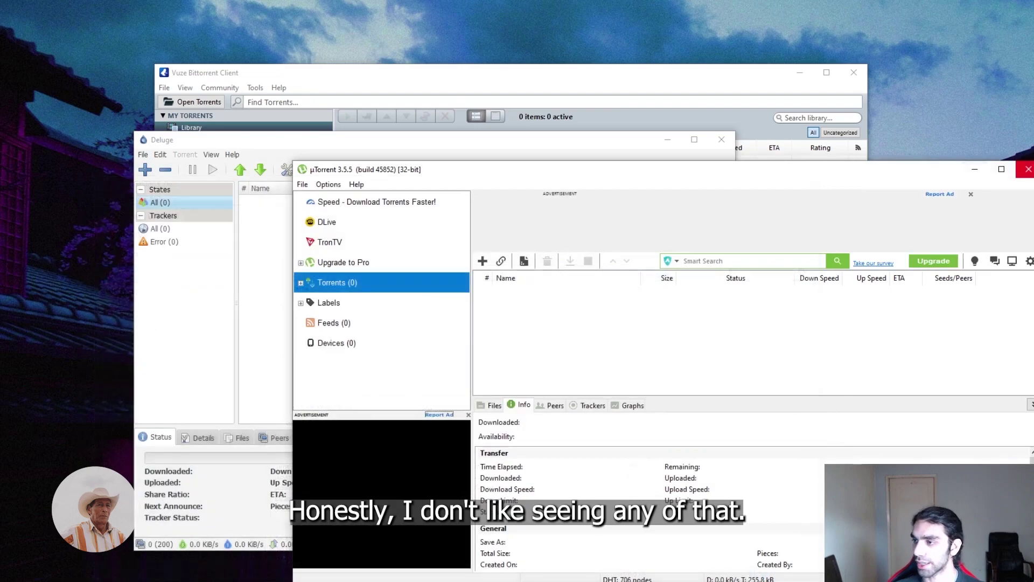
Step: Slide µTorrent aside to reveal Deluge, close µTorrent, and nudge Deluge right
{"action": "left_click_drag", "start_coordinate": [901, 174], "coordinate": [813, 174]}
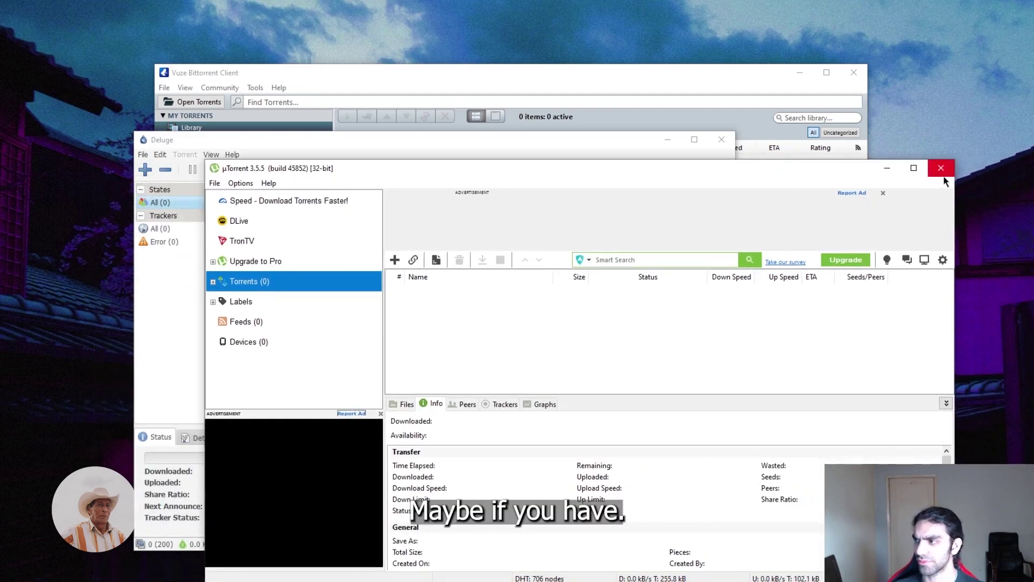
{"action": "left_click_drag", "start_coordinate": [548, 170], "coordinate": [503, 168]}
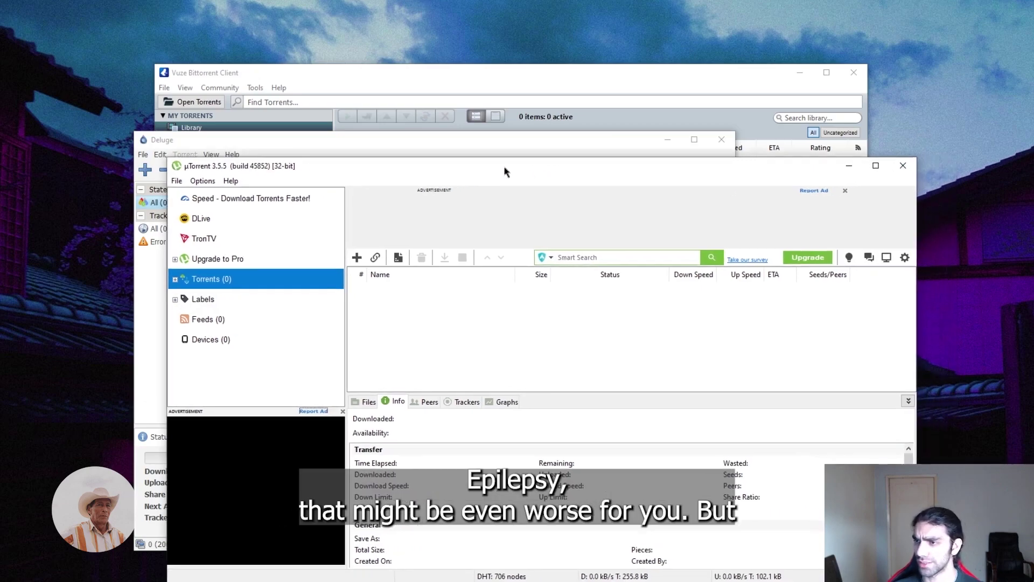
{"action": "left_click_drag", "start_coordinate": [667, 169], "coordinate": [600, 143]}
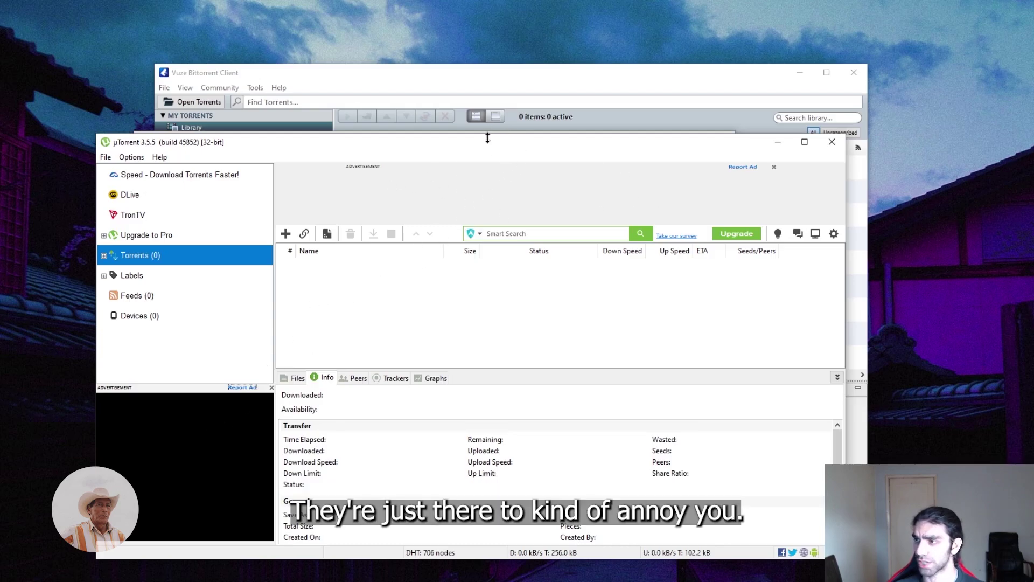
{"action": "left_click_drag", "start_coordinate": [487, 138], "coordinate": [632, 161]}
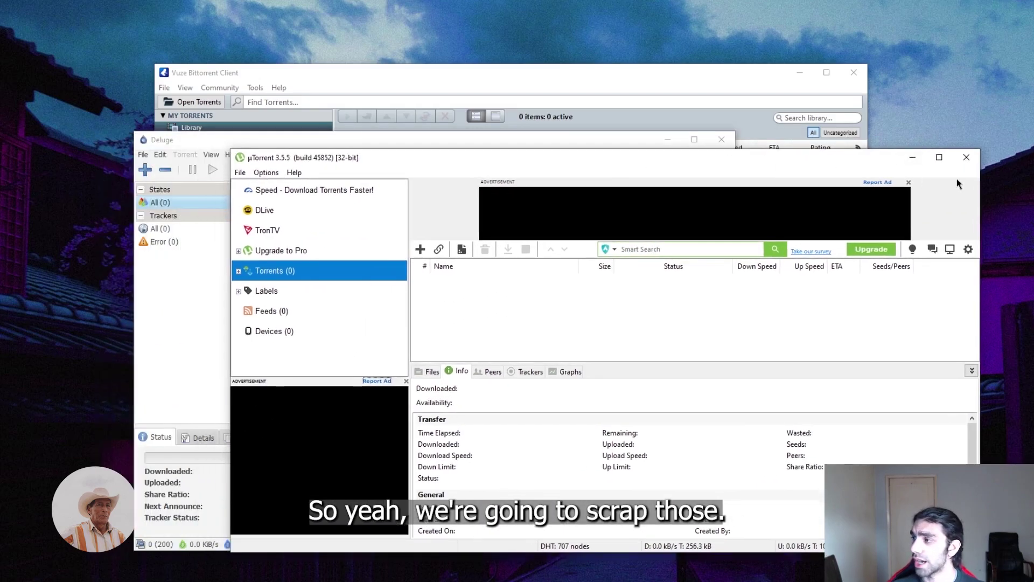
{"action": "left_click", "coordinate": [966, 157]}
{"action": "left_click_drag", "start_coordinate": [225, 145], "coordinate": [293, 138]}
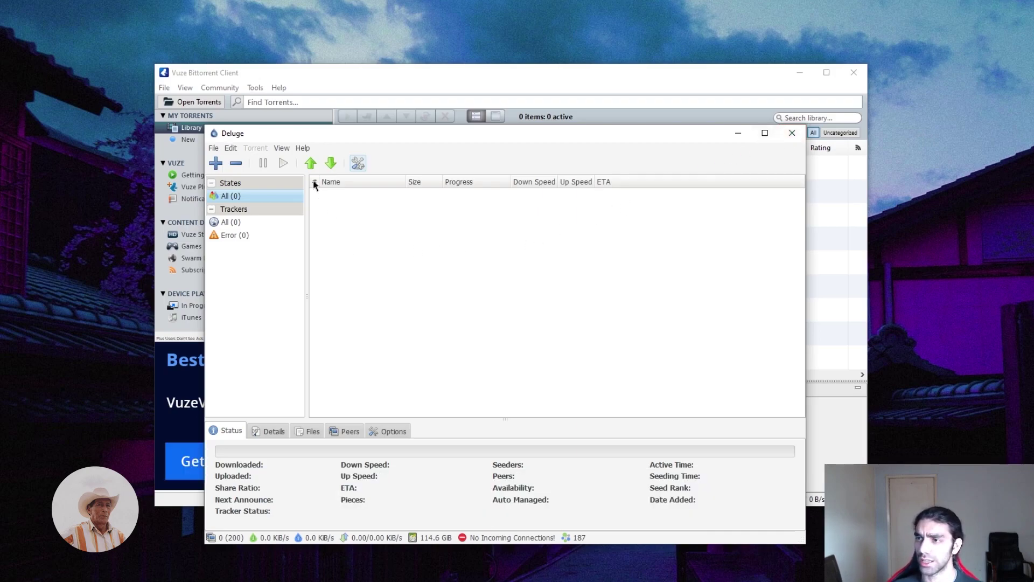
Step: Close Deluge and shift the Vuze window into position
{"action": "left_click", "coordinate": [796, 135]}
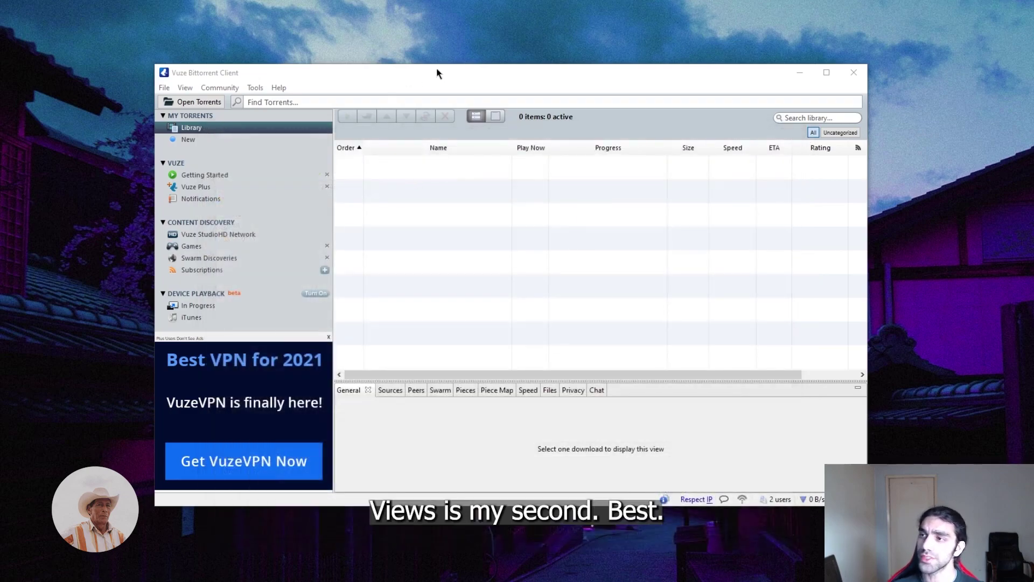
{"action": "left_click_drag", "start_coordinate": [436, 73], "coordinate": [409, 66]}
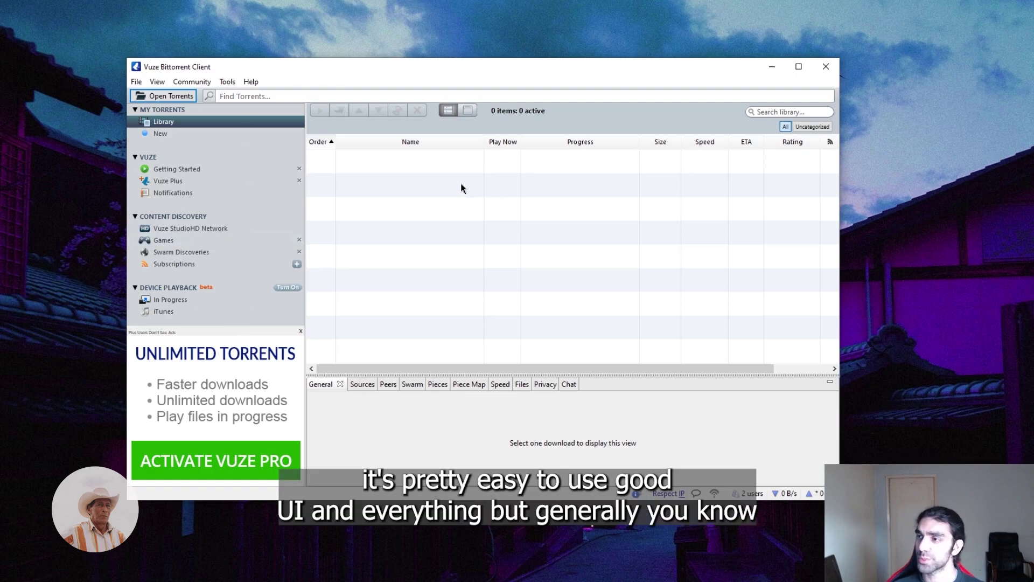
{"action": "left_click_drag", "start_coordinate": [353, 63], "coordinate": [393, 61]}
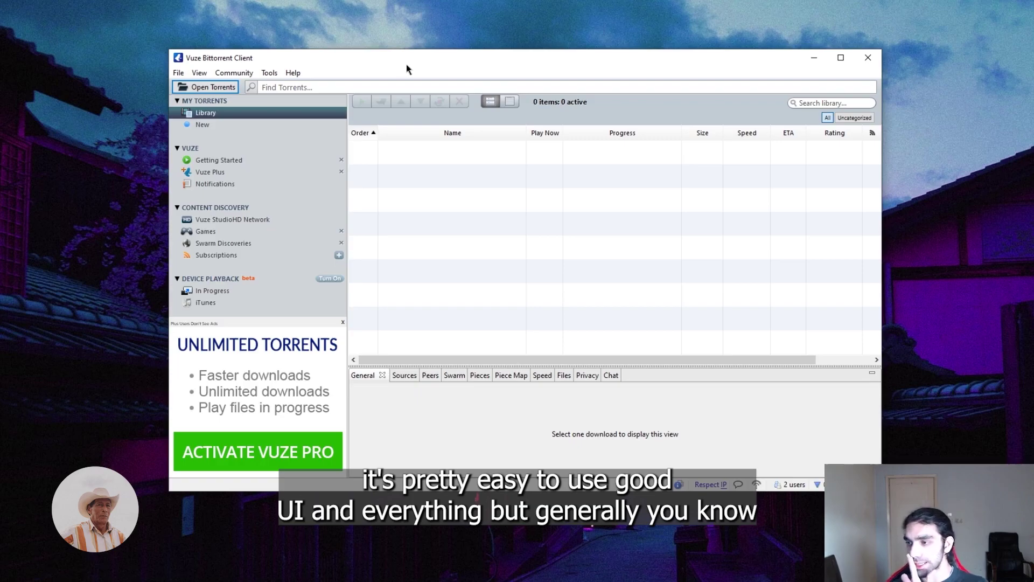
Step: Close Vuze and move the qBittorrent window right and down
{"action": "left_click", "coordinate": [877, 59]}
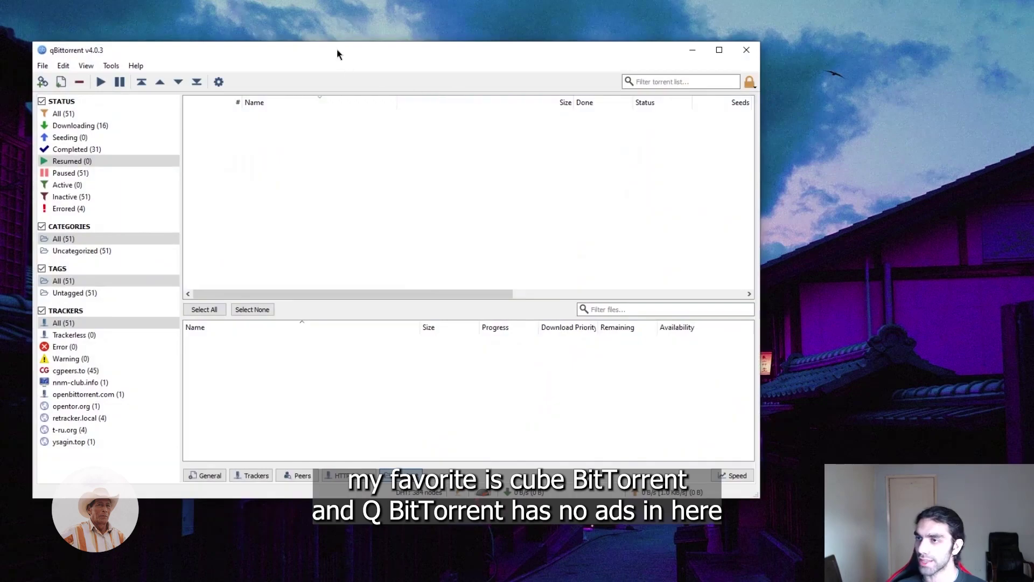
{"action": "left_click_drag", "start_coordinate": [337, 51], "coordinate": [439, 62]}
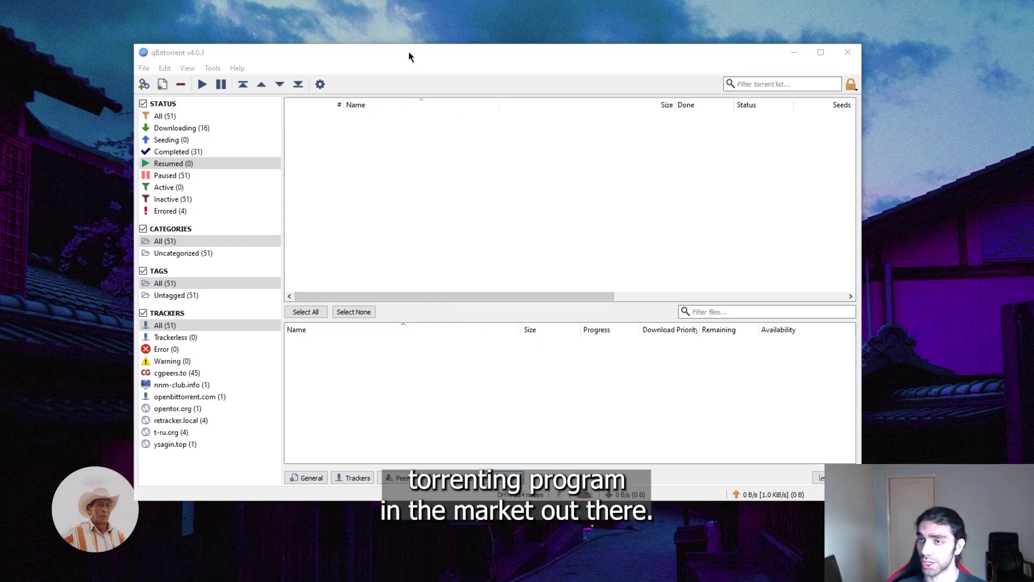
Step: Shift the qBittorrent window left, then nudge it slightly right
{"action": "left_click_drag", "start_coordinate": [408, 51], "coordinate": [369, 52]}
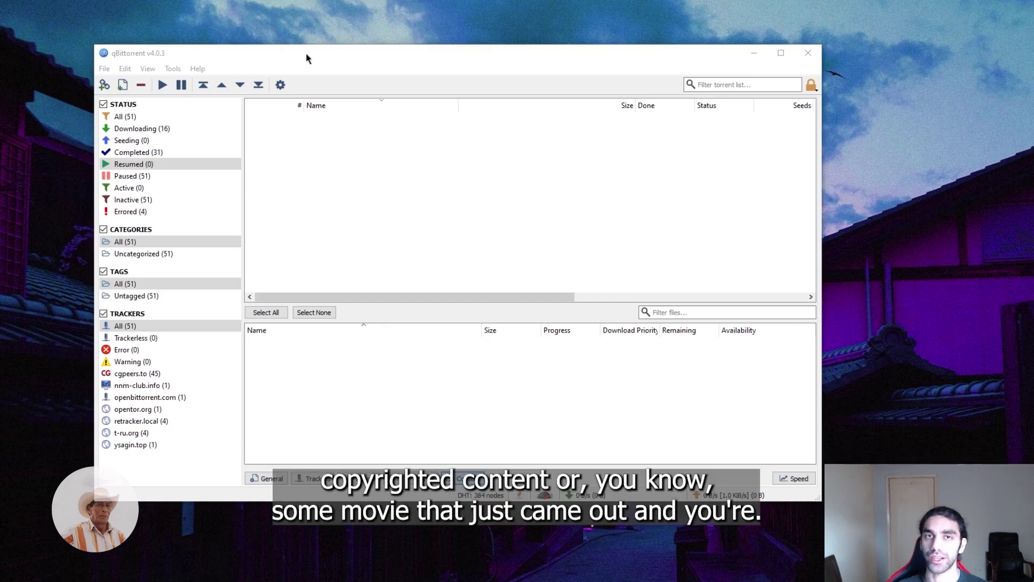
{"action": "mouse_move", "coordinate": [306, 58]}
{"action": "left_mouse_down"}
{"action": "mouse_move", "coordinate": [328, 60]}
{"action": "mouse_move", "coordinate": [300, 55]}
{"action": "mouse_move", "coordinate": [306, 49]}
{"action": "left_mouse_up"}
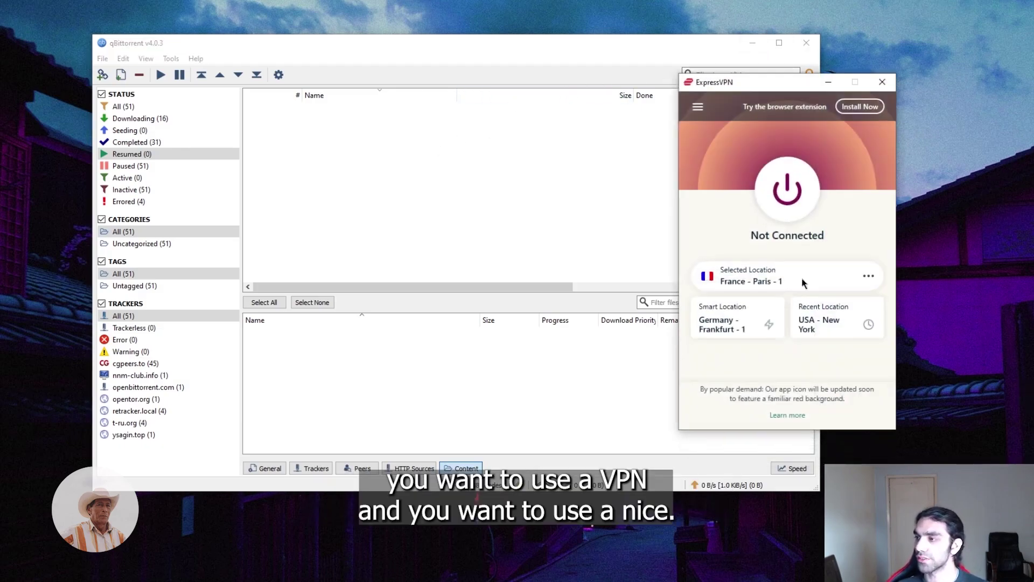
Step: Dock ExpressVPN near the right screen edge and shift qBittorrent left beside it
{"action": "left_click_drag", "start_coordinate": [774, 88], "coordinate": [434, 92]}
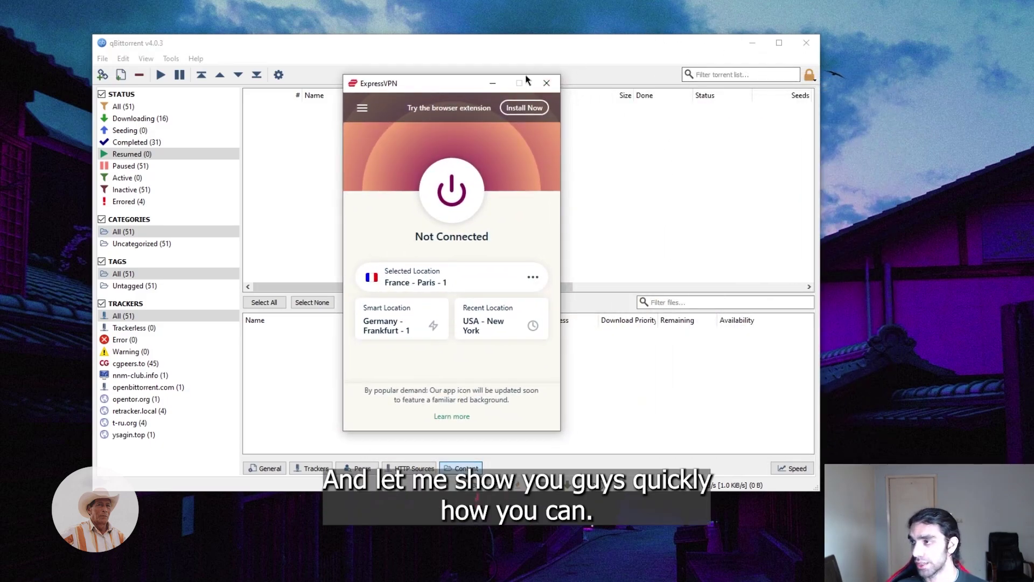
{"action": "left_click_drag", "start_coordinate": [393, 90], "coordinate": [857, 90]}
{"action": "left_click_drag", "start_coordinate": [607, 54], "coordinate": [557, 57]}
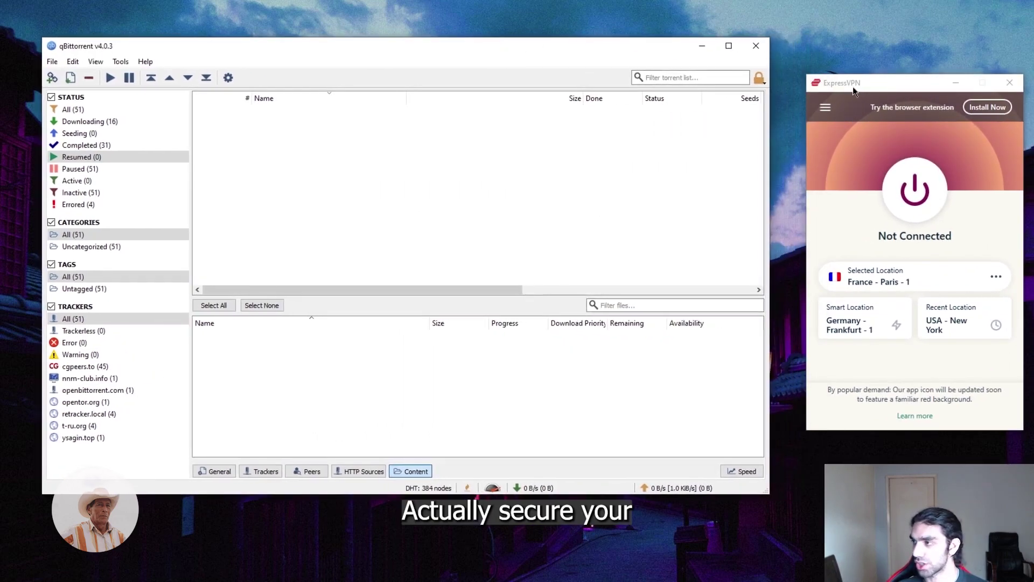
{"action": "mouse_move", "coordinate": [853, 92]}
{"action": "left_mouse_down"}
{"action": "mouse_move", "coordinate": [825, 95]}
{"action": "mouse_move", "coordinate": [832, 97]}
{"action": "left_mouse_up"}
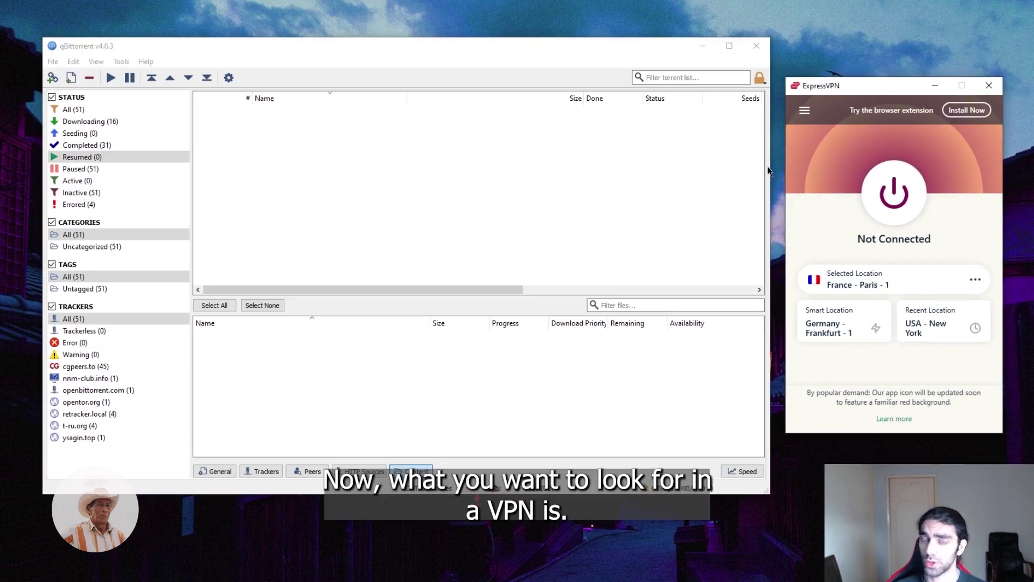
Step: Open ExpressVPN Options, review Network Lock under General, then view the Protocol tab (OpenVPN - UDP)
{"action": "left_click", "coordinate": [802, 113]}
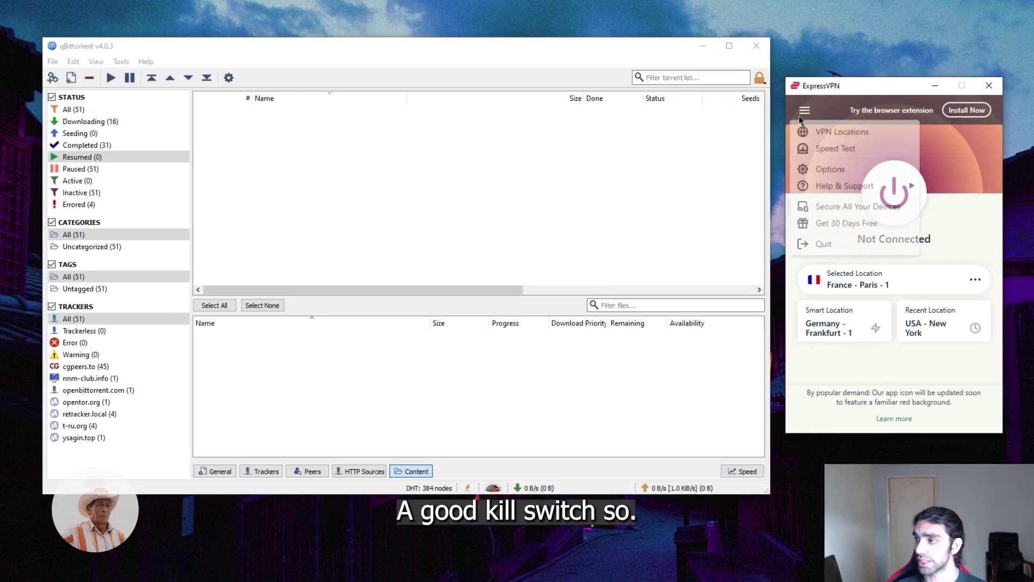
{"action": "left_click", "coordinate": [822, 170]}
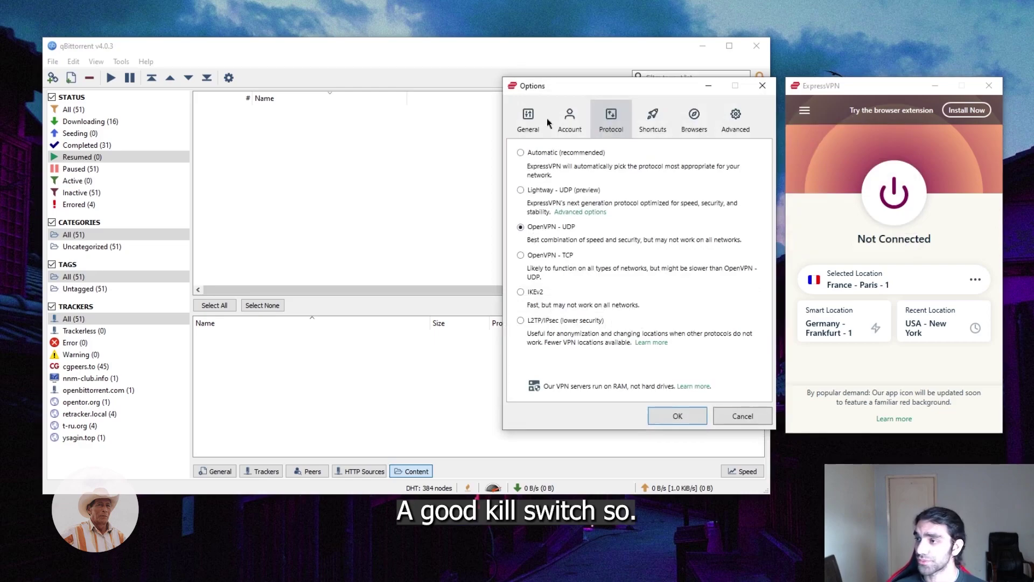
{"action": "left_click", "coordinate": [530, 121]}
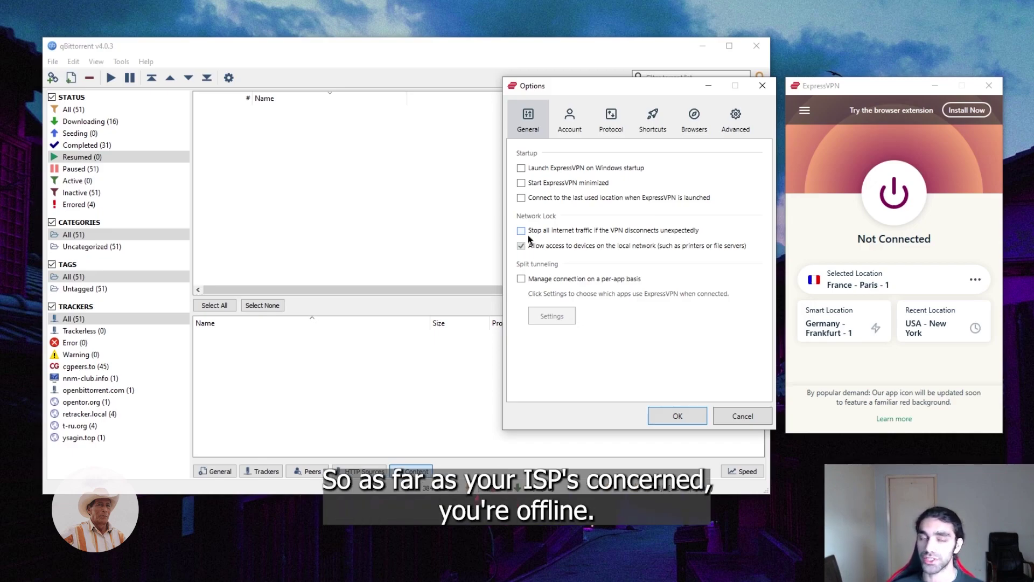
{"action": "left_click", "coordinate": [592, 125]}
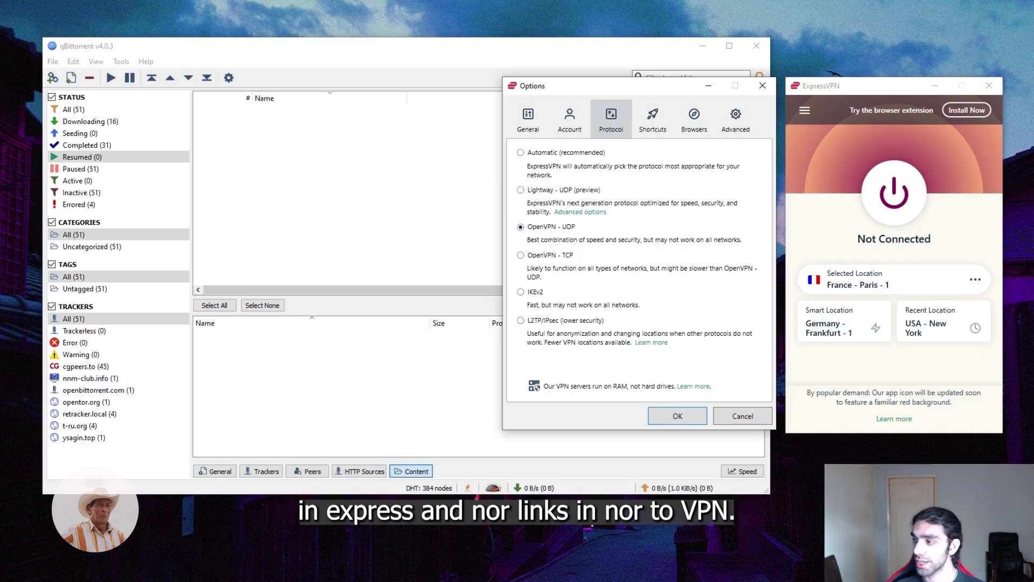
Step: Bring NordVPN Settings forward, check its protocol list leaving OpenVPN (UDP), and move it left
{"action": "key", "text": "alt+Tab"}
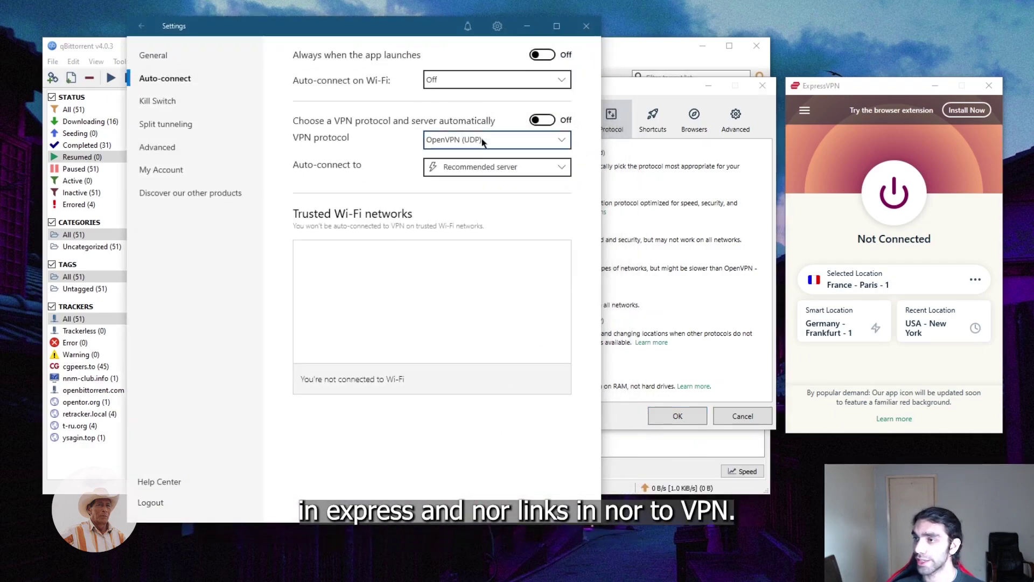
{"action": "left_click", "coordinate": [485, 141]}
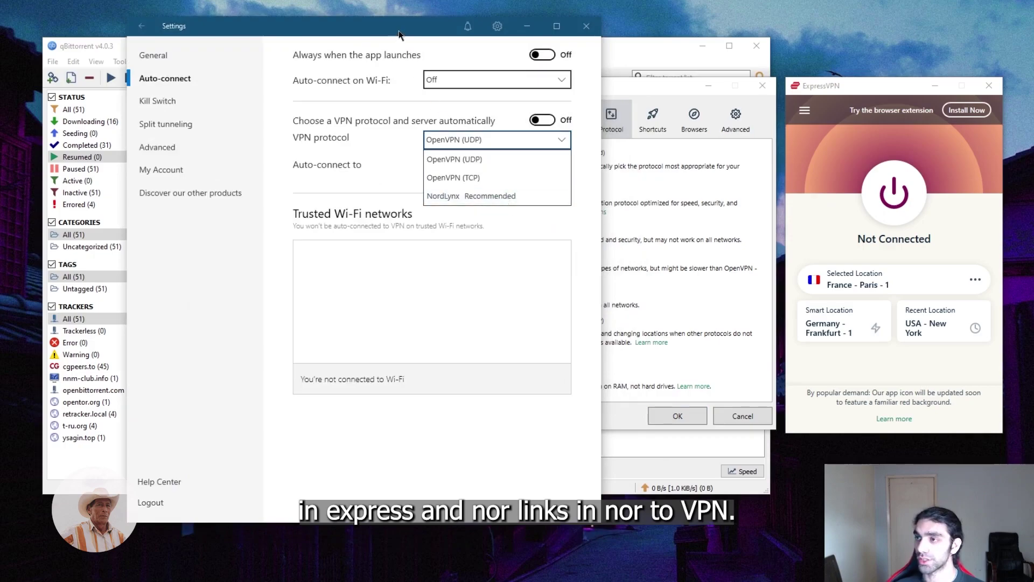
{"action": "left_click", "coordinate": [323, 30]}
{"action": "left_click_drag", "start_coordinate": [323, 30], "coordinate": [203, 26]}
{"action": "left_click", "coordinate": [587, 126]}
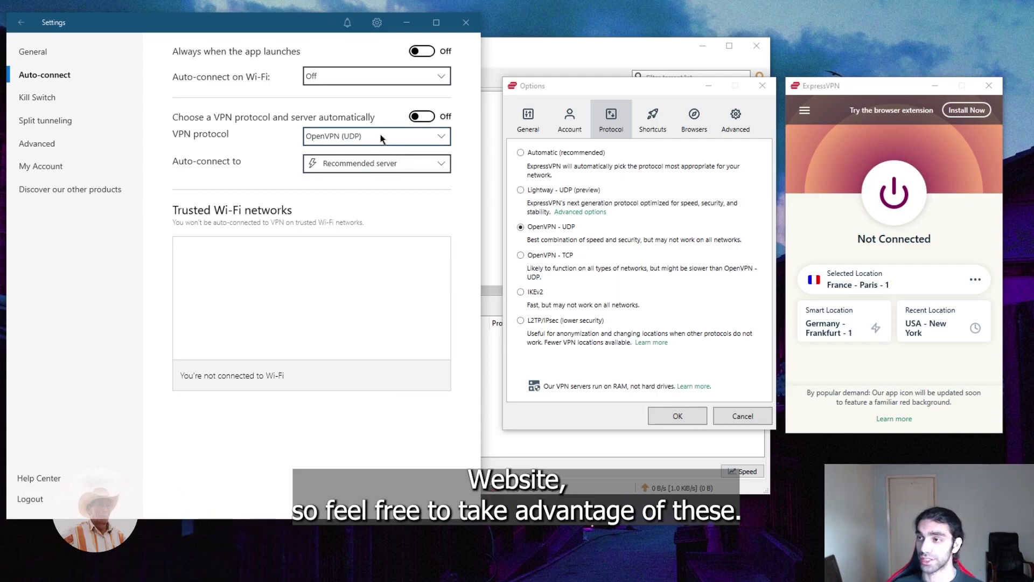
Step: View the Kill Switch page with four torrent clients under App Kill Switch, then return to the map
{"action": "left_click", "coordinate": [37, 98]}
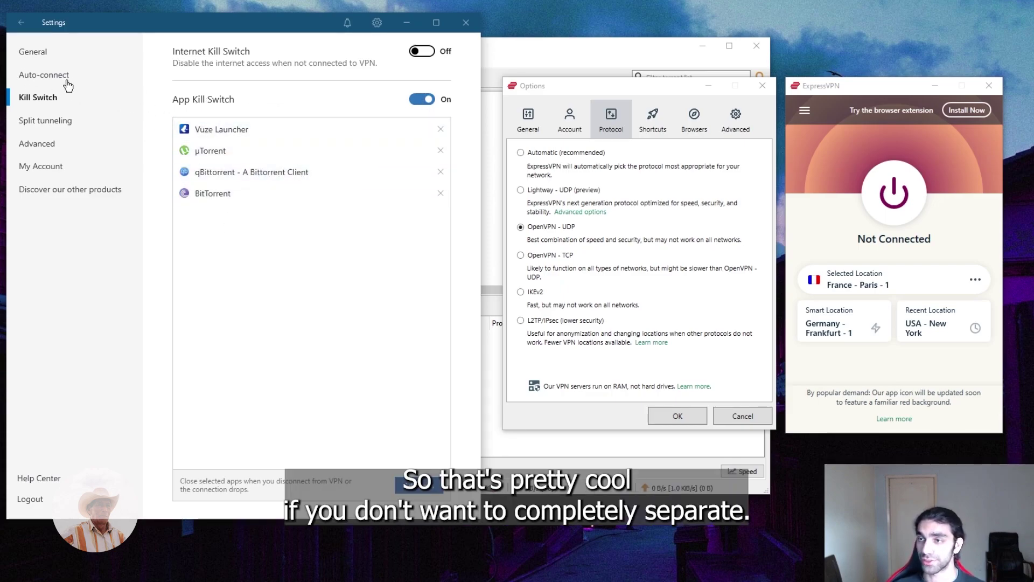
{"action": "left_click", "coordinate": [21, 22]}
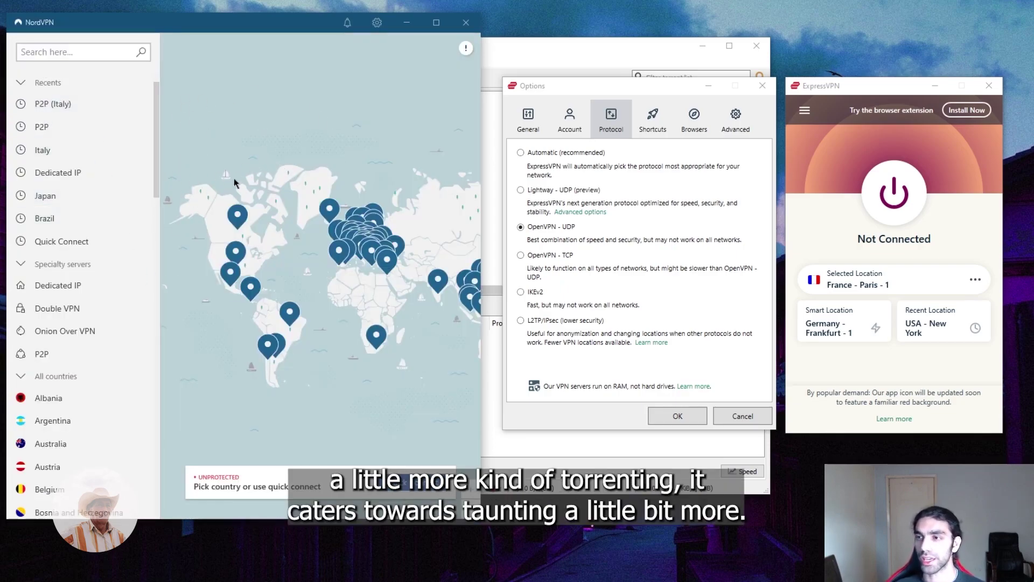
Step: Zoom the map and inspect the P2P connection options, leaving the country on Fastest
{"action": "scroll", "coordinate": [283, 200], "scroll_direction": "down", "scroll_amount": 2}
{"action": "scroll", "coordinate": [281, 211], "scroll_direction": "up", "scroll_amount": 2}
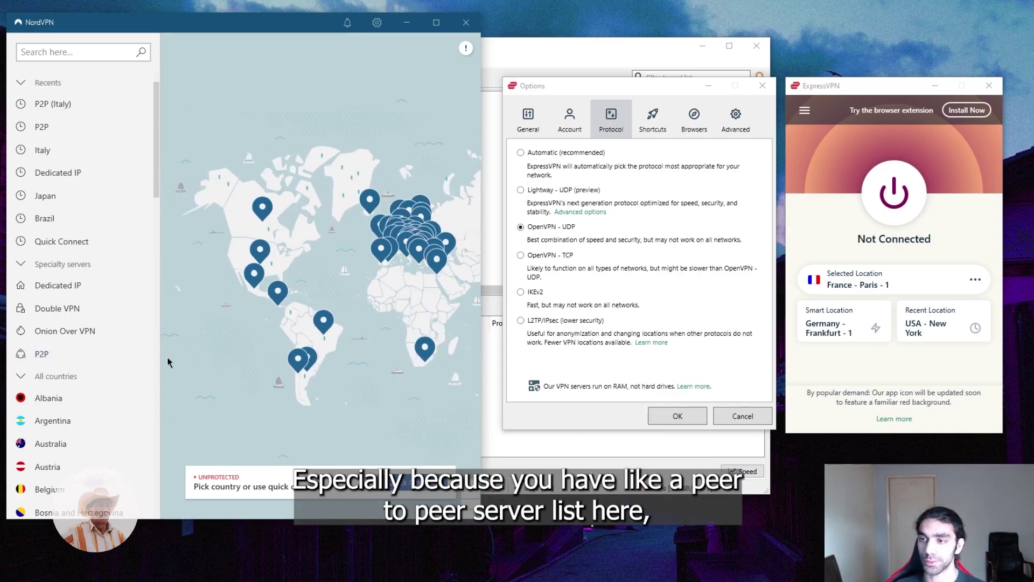
{"action": "left_click", "coordinate": [142, 357]}
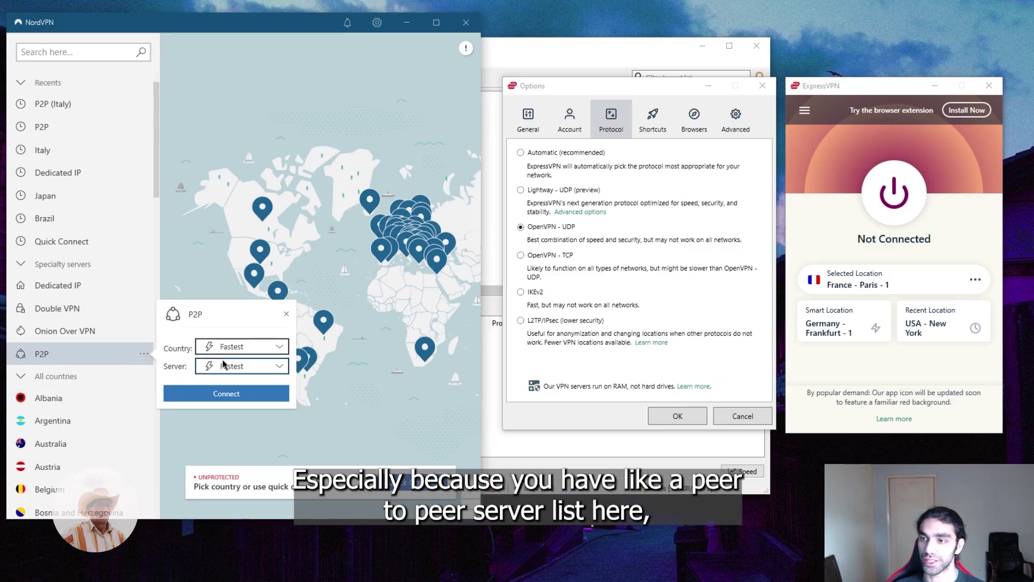
{"action": "left_click", "coordinate": [253, 350]}
{"action": "left_click", "coordinate": [224, 310]}
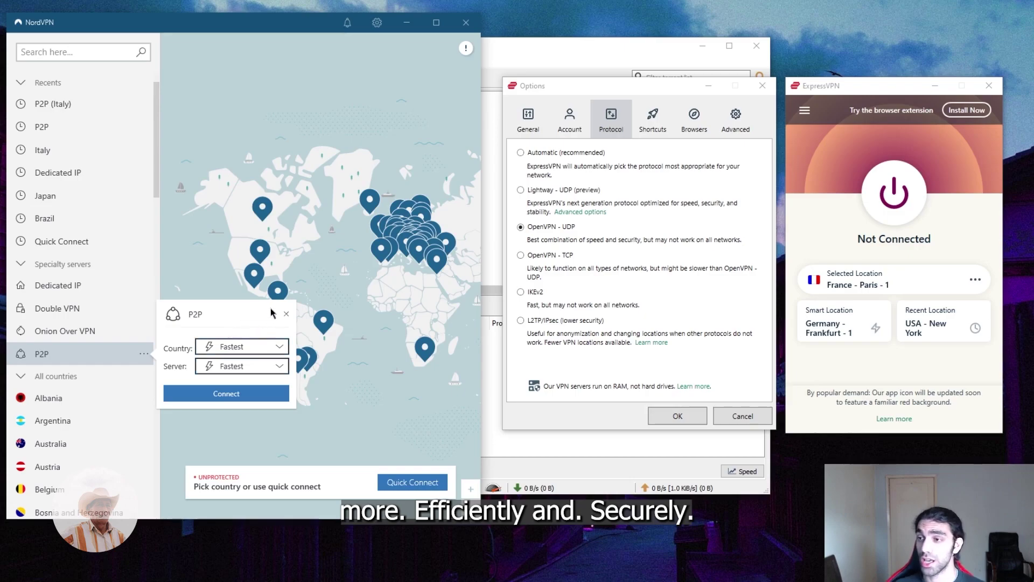
{"action": "left_click", "coordinate": [287, 315]}
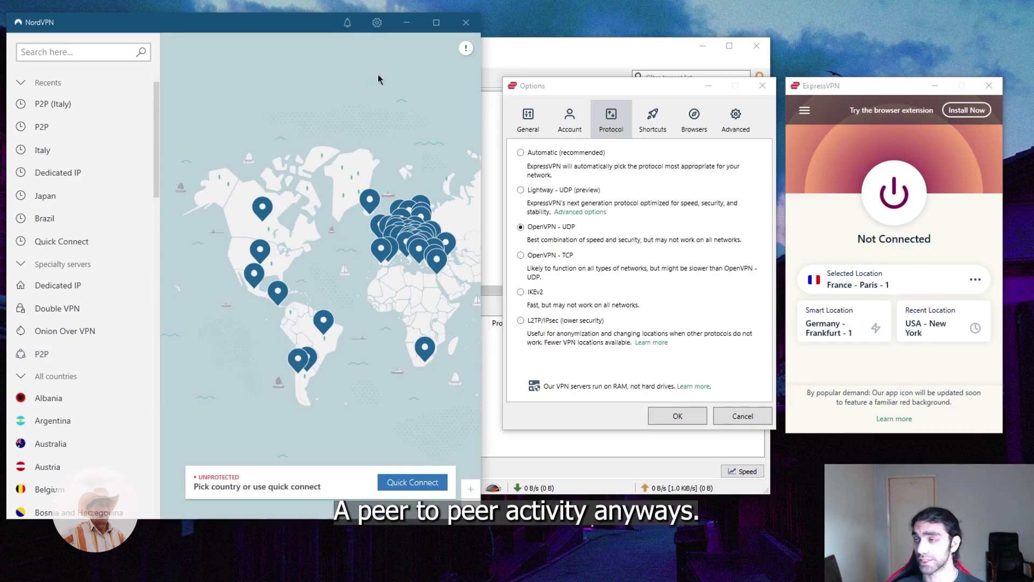
Step: Open NordVPN's Auto-connect settings and switch ExpressVPN's protocol to Lightway - UDP
{"action": "left_click", "coordinate": [377, 23]}
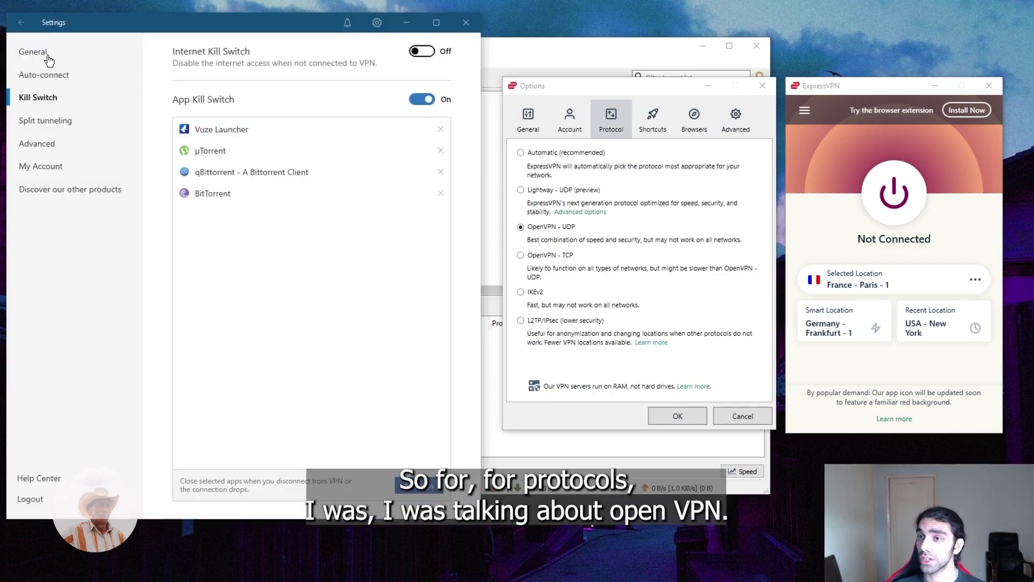
{"action": "left_click", "coordinate": [53, 75]}
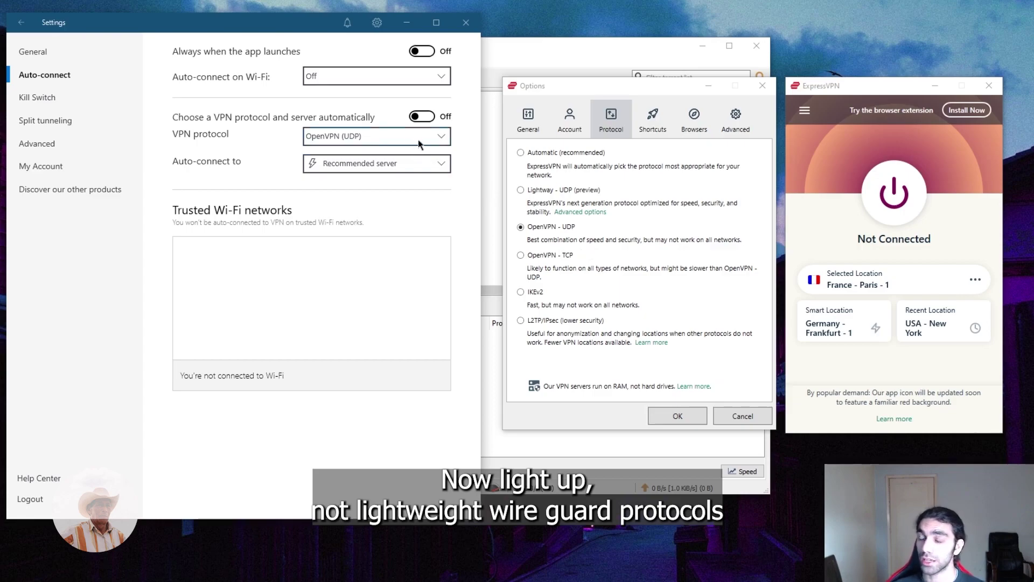
{"action": "left_click", "coordinate": [403, 141]}
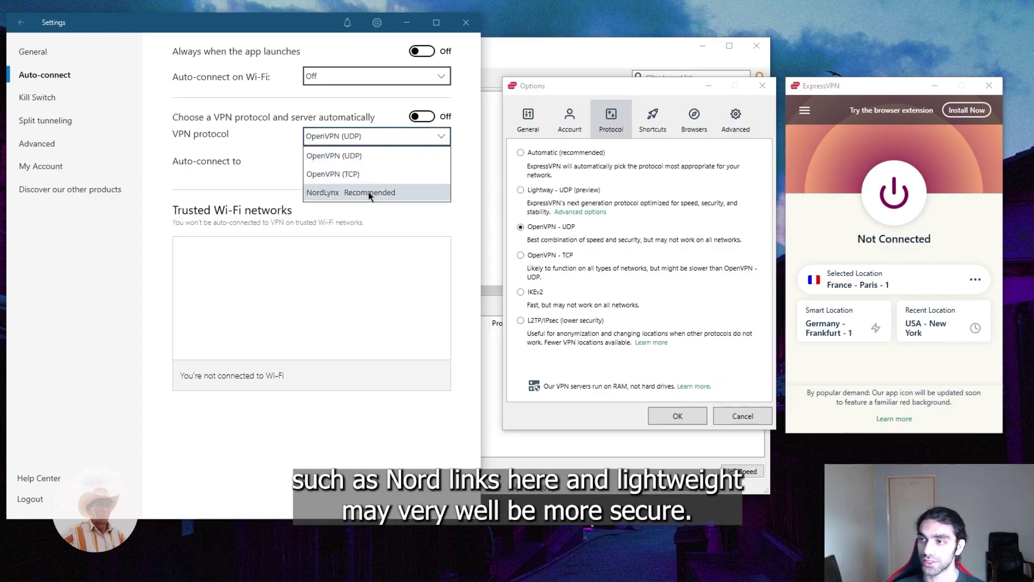
{"action": "left_click", "coordinate": [520, 190]}
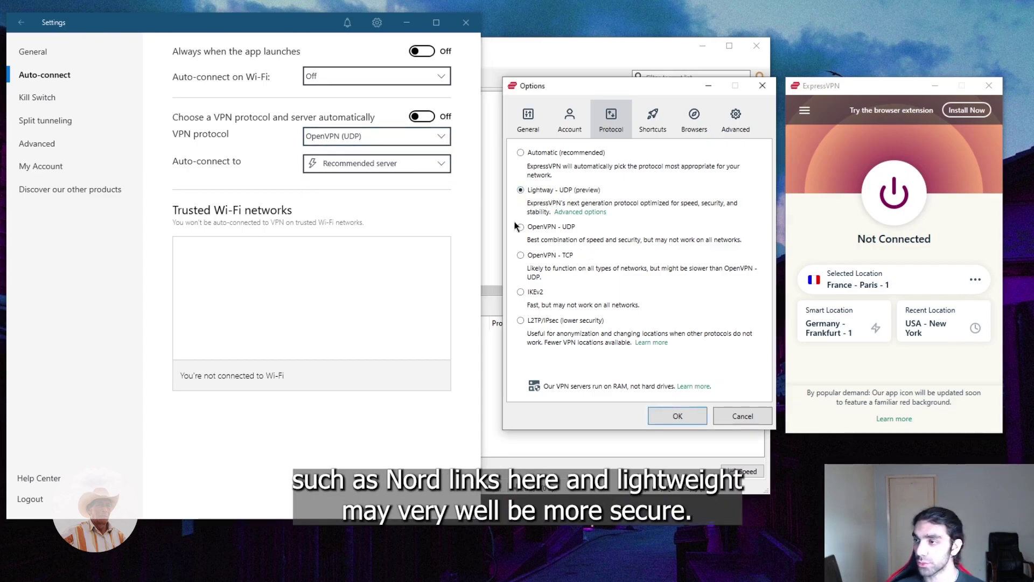
Step: Try OpenVPN (TCP) then restore OpenVPN (UDP) in NordVPN; return ExpressVPN to OpenVPN - UDP
{"action": "left_click", "coordinate": [383, 141]}
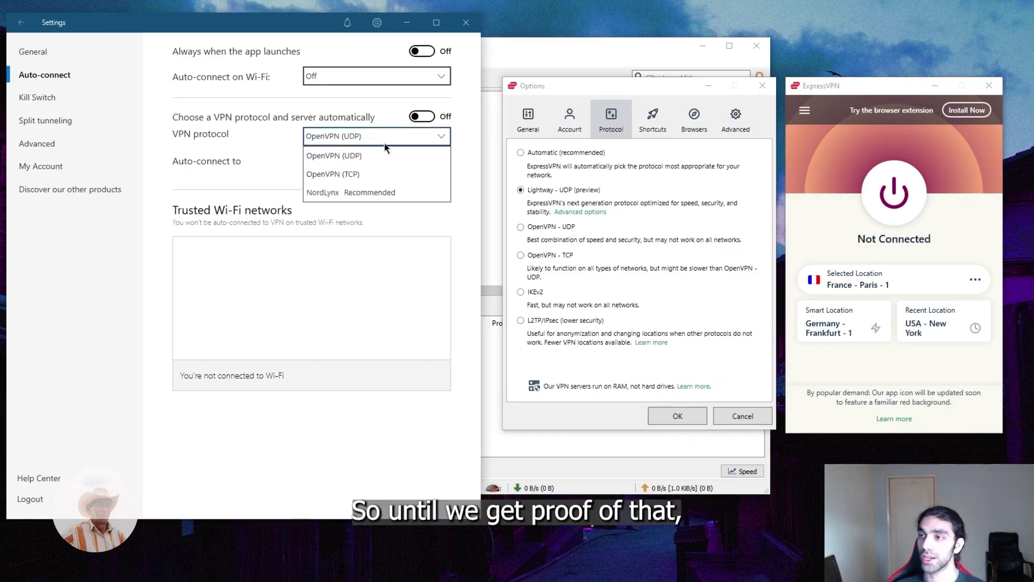
{"action": "left_click", "coordinate": [357, 175]}
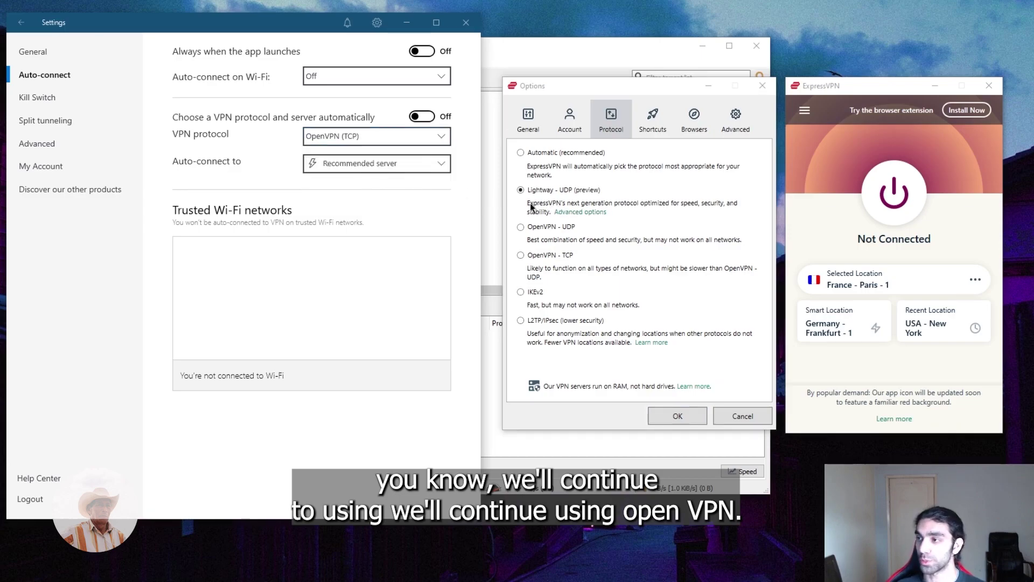
{"action": "left_click", "coordinate": [520, 226]}
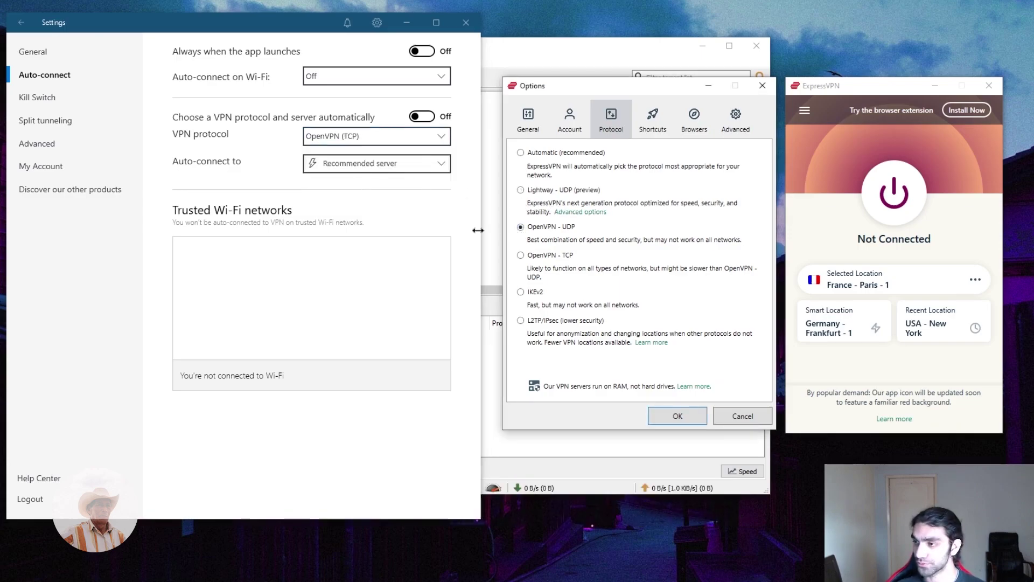
{"action": "left_click", "coordinate": [377, 141]}
{"action": "left_click", "coordinate": [364, 162]}
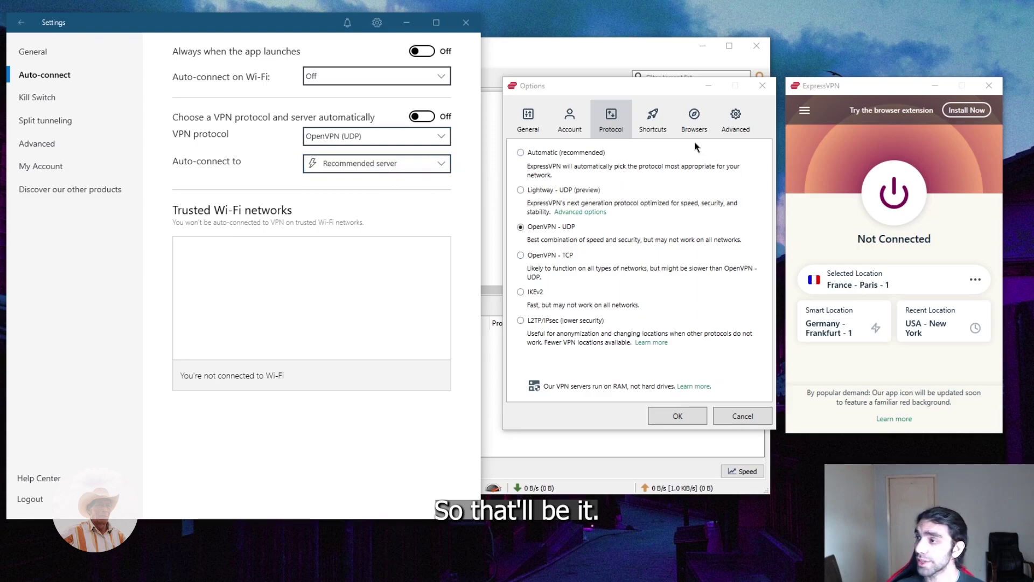
{"action": "left_click", "coordinate": [735, 118]}
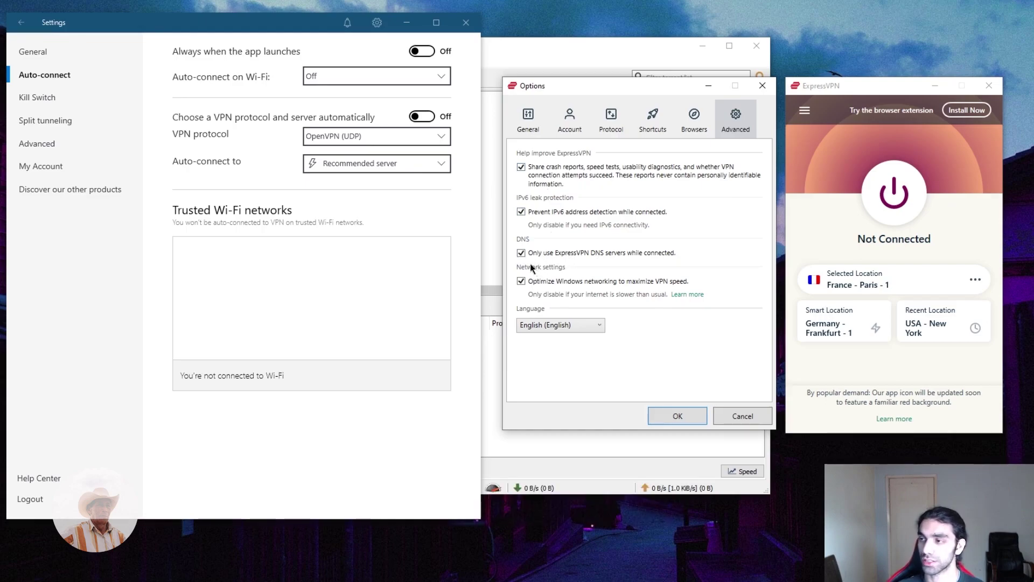
Step: Review ExpressVPN and NordVPN protocol options unchanged, then save and close ExpressVPN Options
{"action": "left_click", "coordinate": [607, 127]}
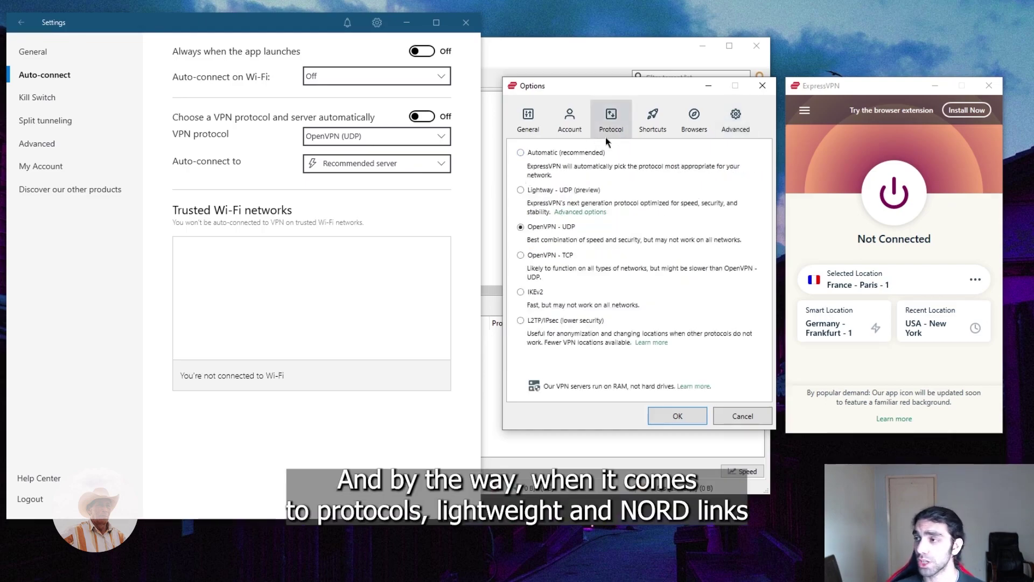
{"action": "left_click", "coordinate": [350, 137]}
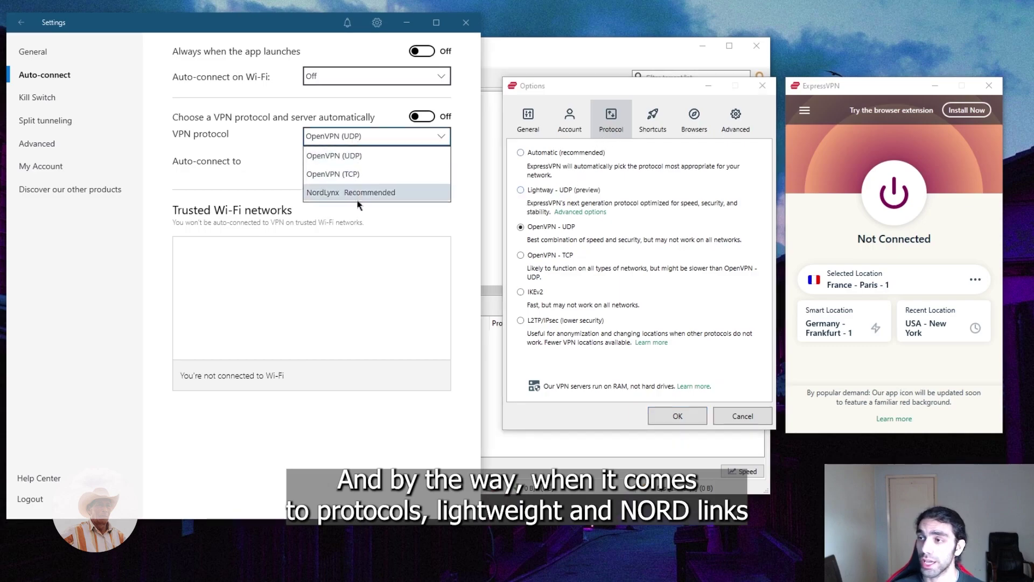
{"action": "left_click", "coordinate": [254, 165]}
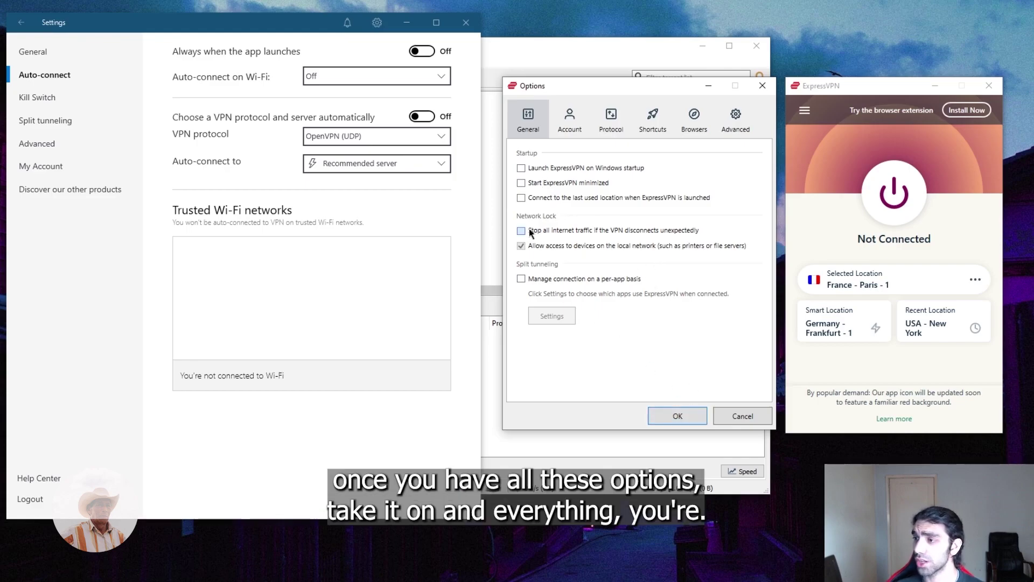
{"action": "left_click", "coordinate": [695, 412]}
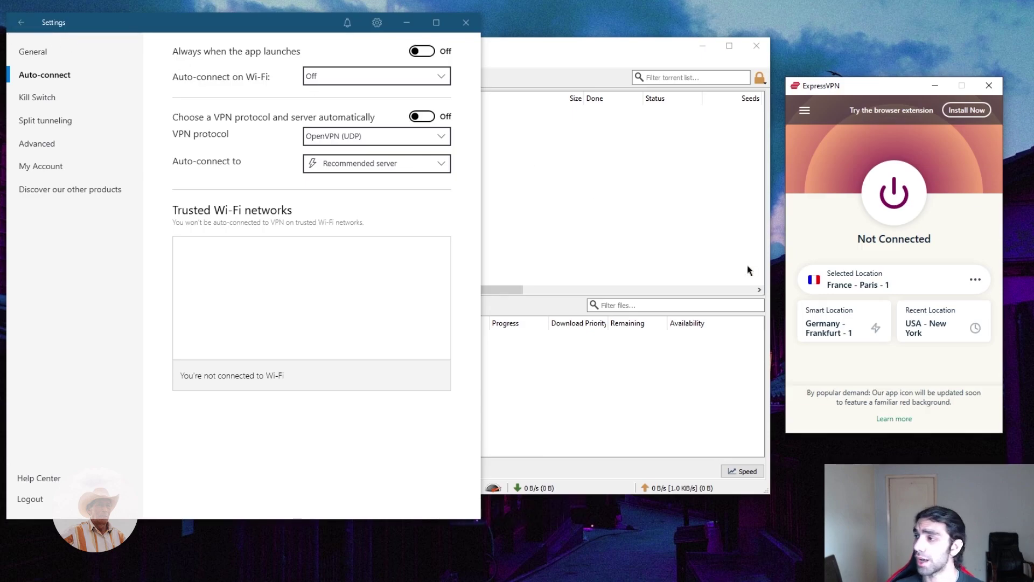
Step: Move ExpressVPN further left, view its Speed Test location list, then close it
{"action": "left_click_drag", "start_coordinate": [835, 88], "coordinate": [712, 101]}
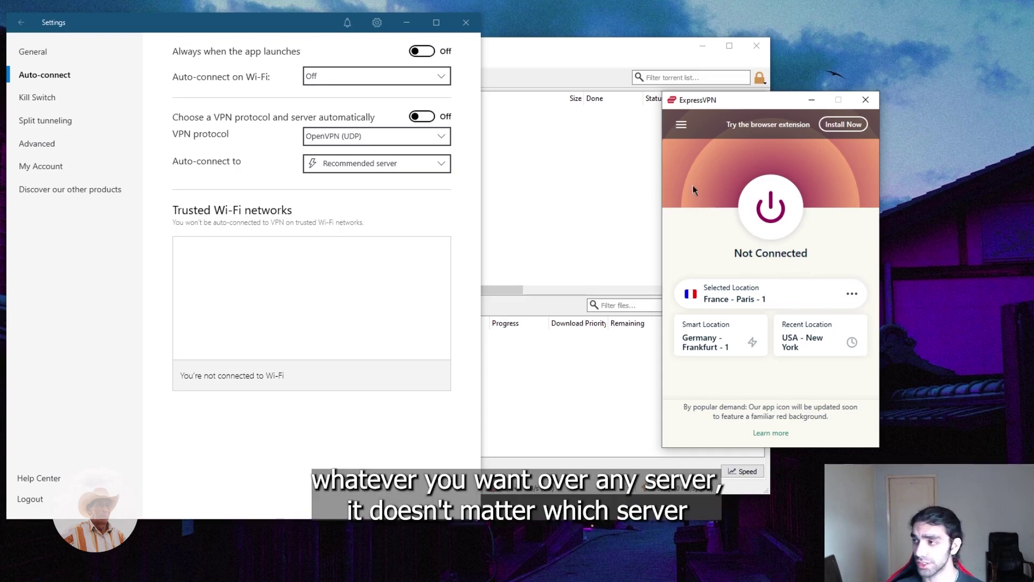
{"action": "left_click", "coordinate": [680, 124]}
{"action": "left_click", "coordinate": [710, 164]}
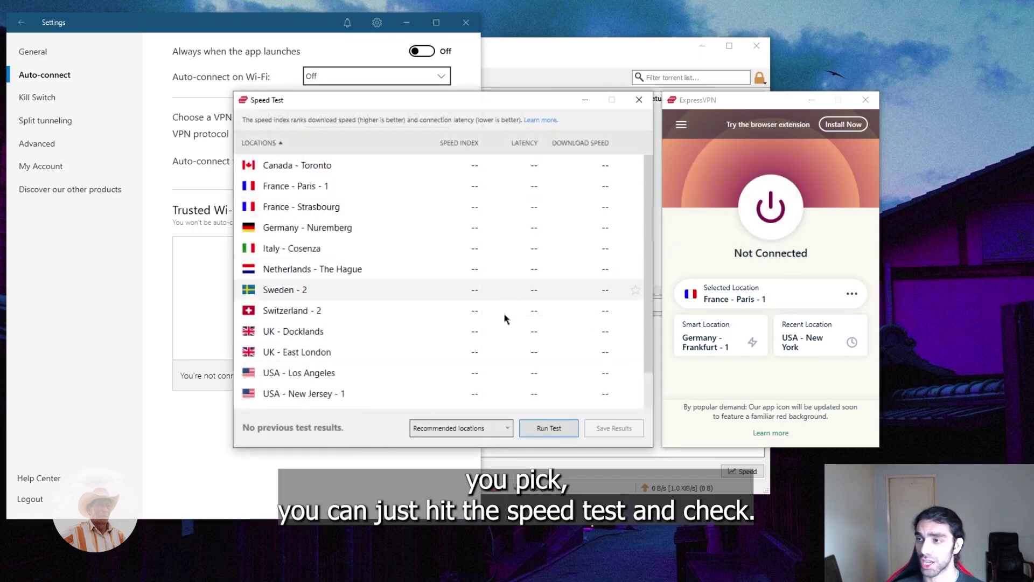
{"action": "left_click", "coordinate": [639, 99]}
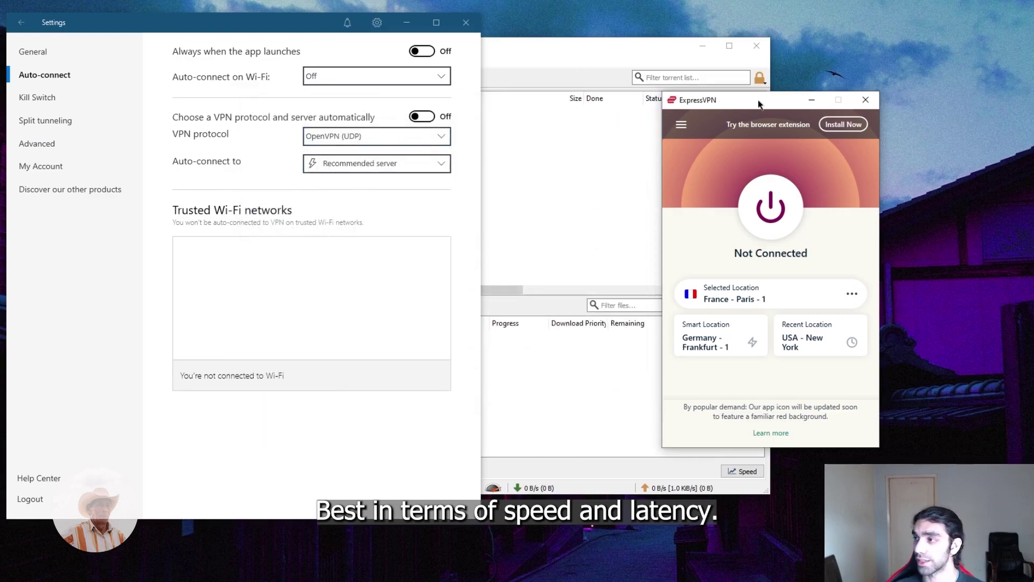
{"action": "left_click_drag", "start_coordinate": [758, 99], "coordinate": [754, 100]}
Step: Connect NordVPN to the fastest P2P server, Turkey #29, from the server map
{"action": "left_click", "coordinate": [29, 29]}
{"action": "left_click", "coordinate": [23, 24]}
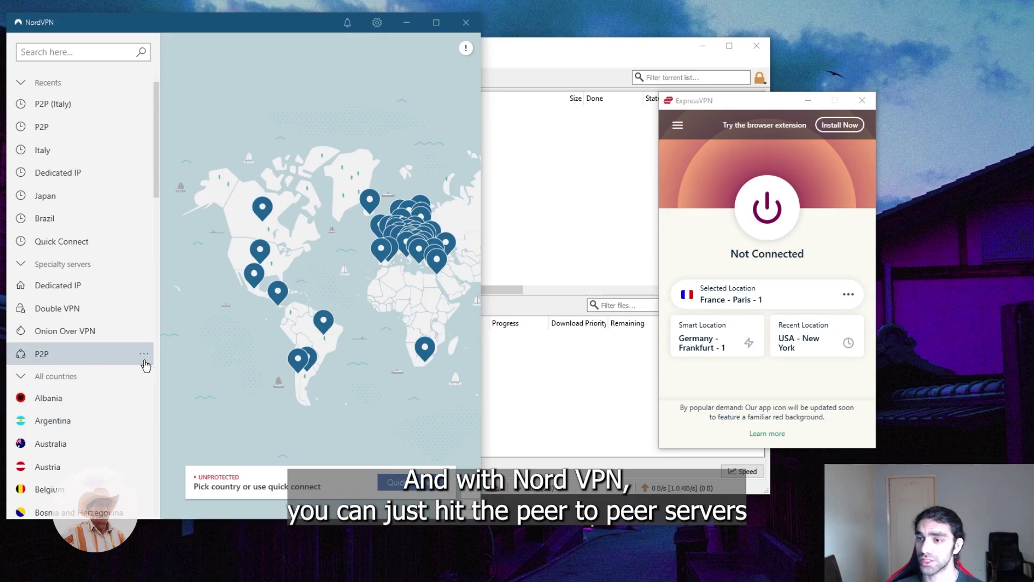
{"action": "left_click", "coordinate": [149, 359]}
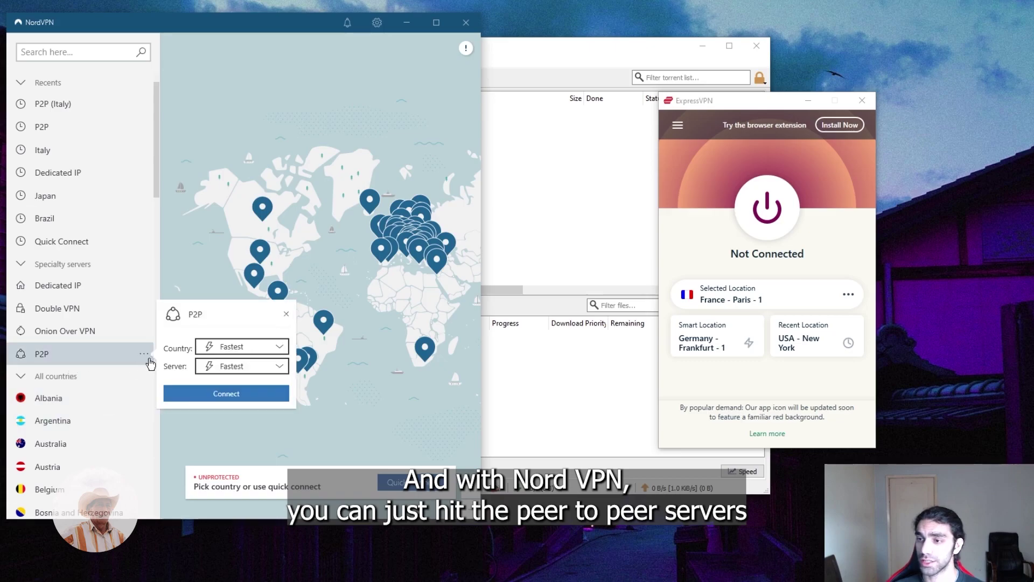
{"action": "left_click", "coordinate": [200, 398]}
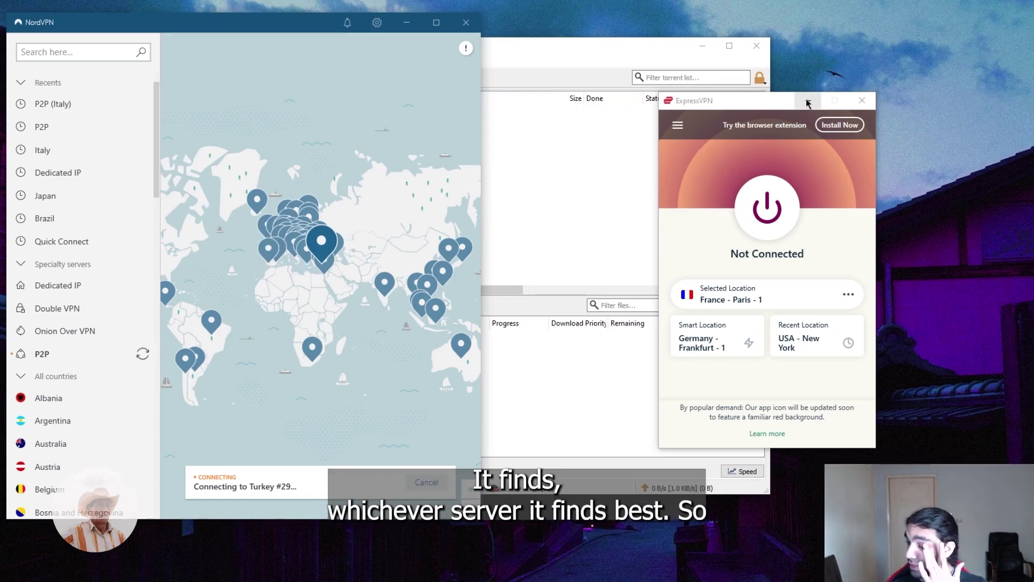
Step: Close ExpressVPN, move NordVPN to the right side, and bring qBittorrent forward
{"action": "left_click", "coordinate": [862, 100]}
{"action": "left_click_drag", "start_coordinate": [195, 23], "coordinate": [735, 48]}
{"action": "left_click", "coordinate": [460, 62]}
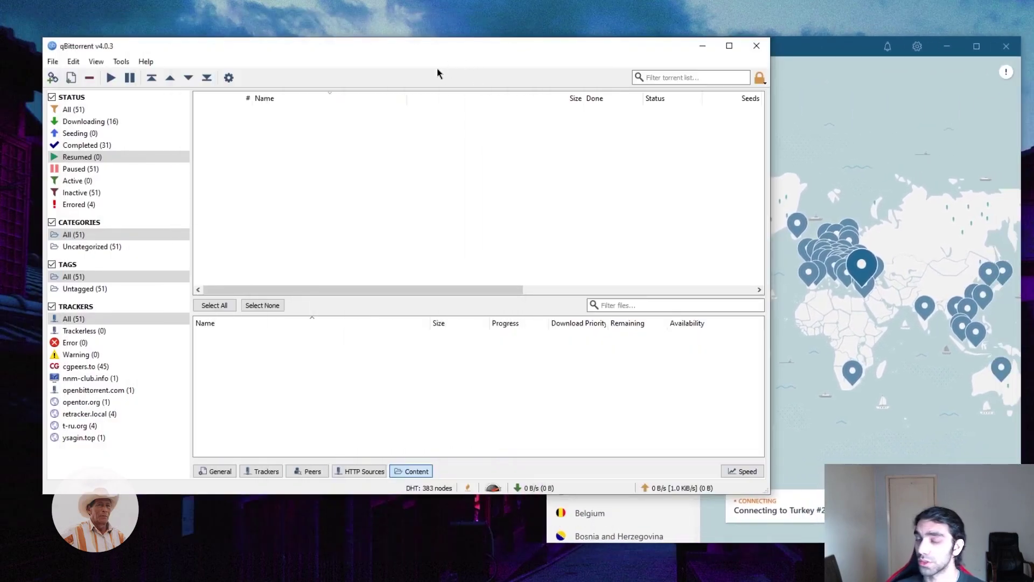
Step: Move qBittorrent aside to uncover and select flash_gordon_ep01.avi.torrent on the desktop
{"action": "left_click_drag", "start_coordinate": [136, 45], "coordinate": [408, 60]}
{"action": "left_click_drag", "start_coordinate": [298, 229], "coordinate": [161, 237]}
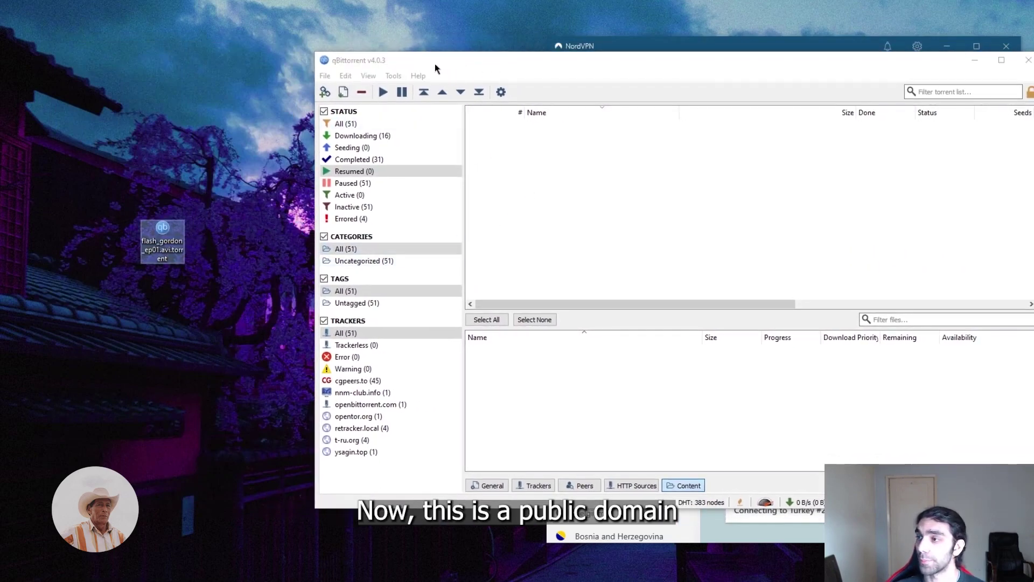
{"action": "left_click_drag", "start_coordinate": [434, 64], "coordinate": [386, 38]}
{"action": "left_click_drag", "start_coordinate": [134, 184], "coordinate": [195, 320]}
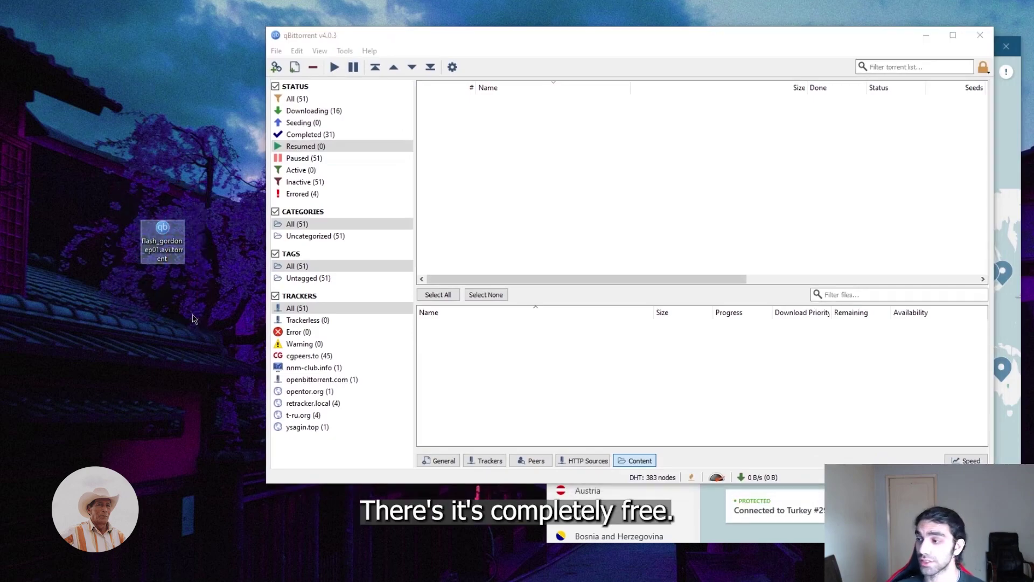
Step: Open the torrent file in qBittorrent and confirm adding flash_gordon_ep01.avi (699.3 MiB)
{"action": "right_click", "coordinate": [161, 228]}
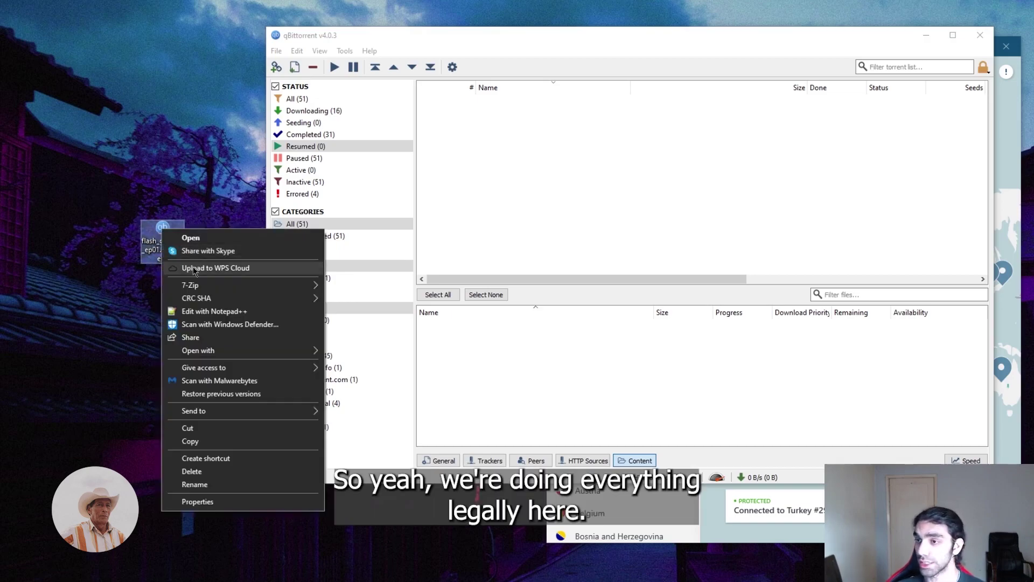
{"action": "left_click", "coordinate": [208, 238]}
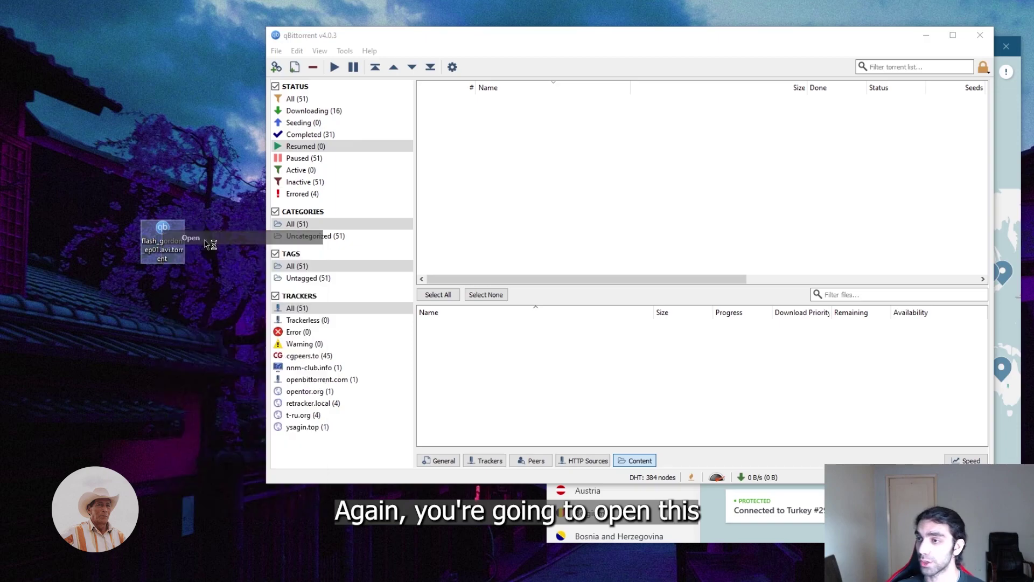
{"action": "left_click", "coordinate": [677, 298]}
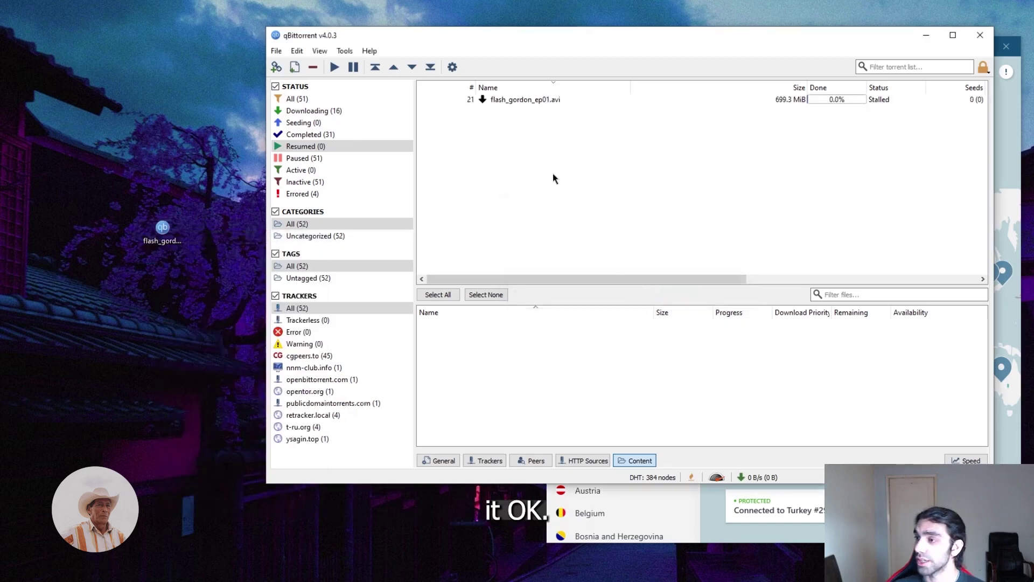
{"action": "left_click_drag", "start_coordinate": [511, 47], "coordinate": [280, 40]}
{"action": "left_click_drag", "start_coordinate": [814, 50], "coordinate": [857, 47]}
Step: Force Resume the flash_gordon_ep01.avi torrent so it shows [F] Downloading
{"action": "left_click_drag", "start_coordinate": [548, 32], "coordinate": [509, 57]}
{"action": "right_click", "coordinate": [325, 119]}
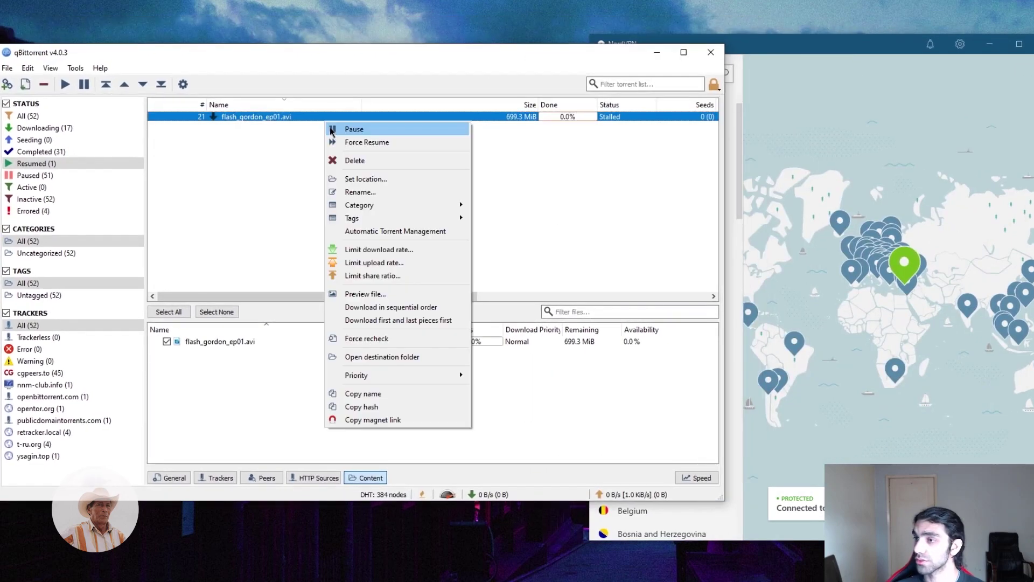
{"action": "left_click", "coordinate": [368, 142]}
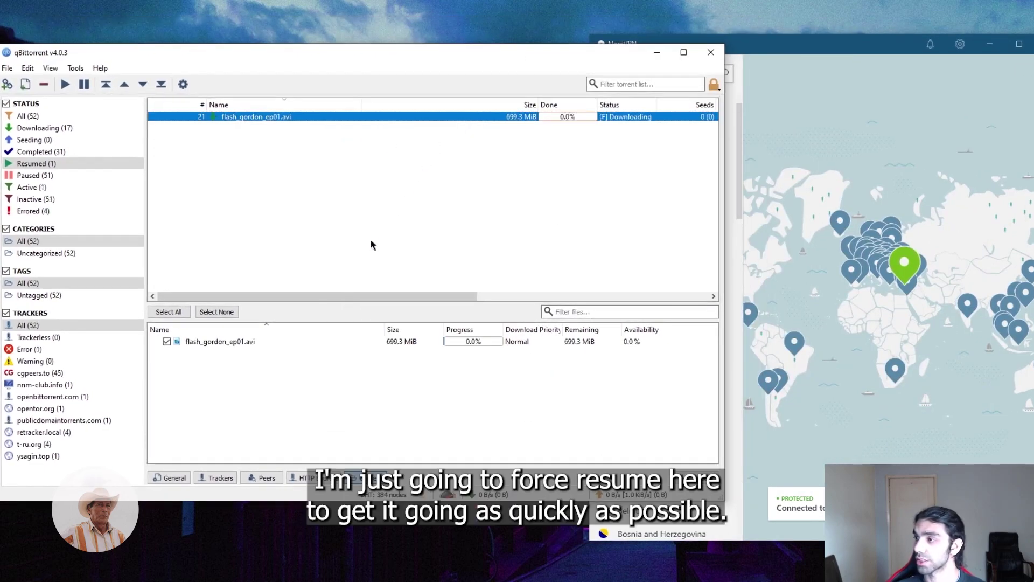
Step: Scroll the torrent list to check the Seeds and Peers columns
{"action": "left_click_drag", "start_coordinate": [364, 298], "coordinate": [406, 296]}
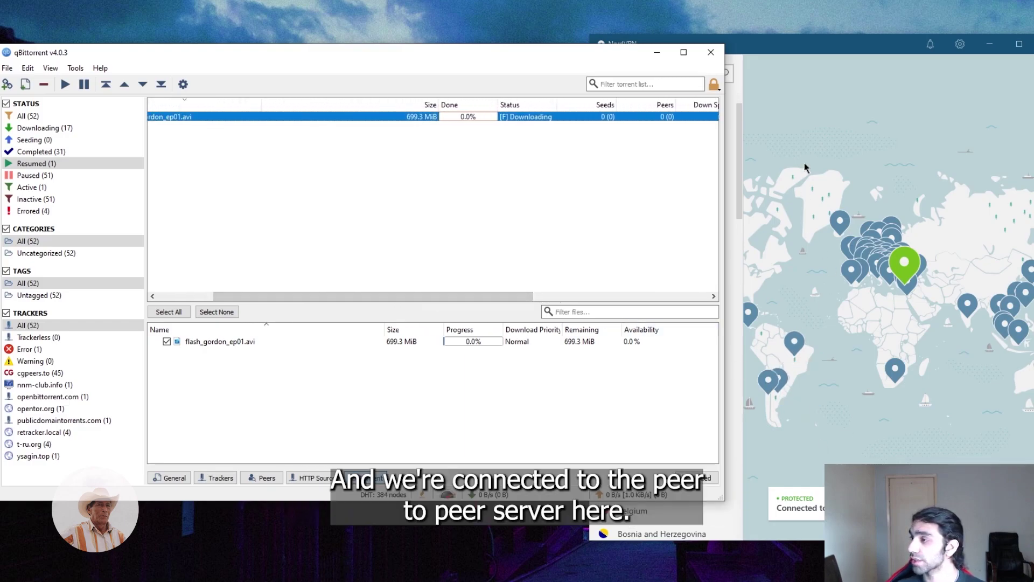
{"action": "left_click", "coordinate": [482, 288]}
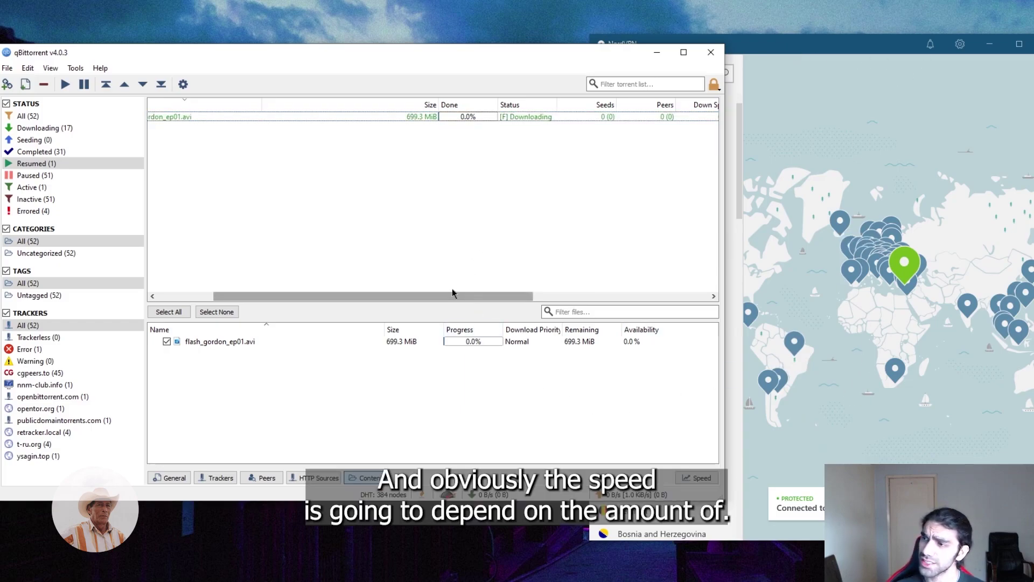
{"action": "mouse_move", "coordinate": [452, 302]}
{"action": "left_mouse_down"}
{"action": "mouse_move", "coordinate": [688, 292]}
{"action": "mouse_move", "coordinate": [453, 291]}
{"action": "left_mouse_up"}
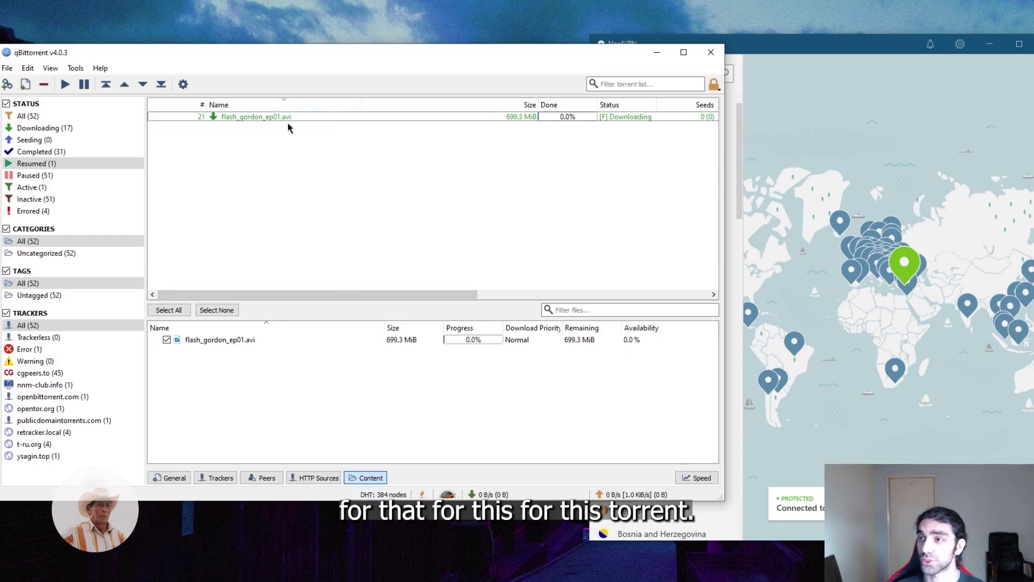
{"action": "left_click_drag", "start_coordinate": [361, 295], "coordinate": [467, 309]}
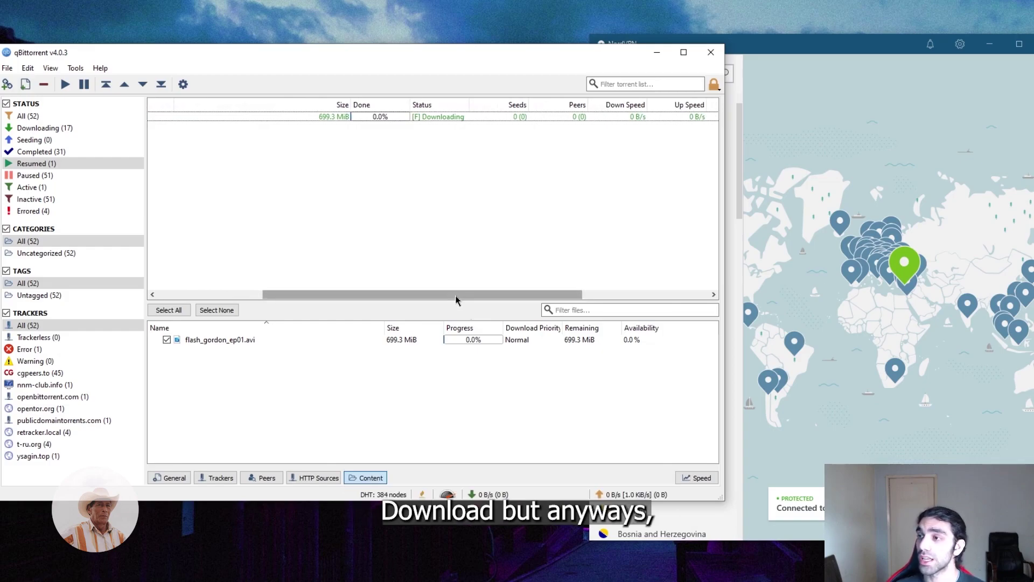
{"action": "left_click_drag", "start_coordinate": [456, 297], "coordinate": [370, 308]}
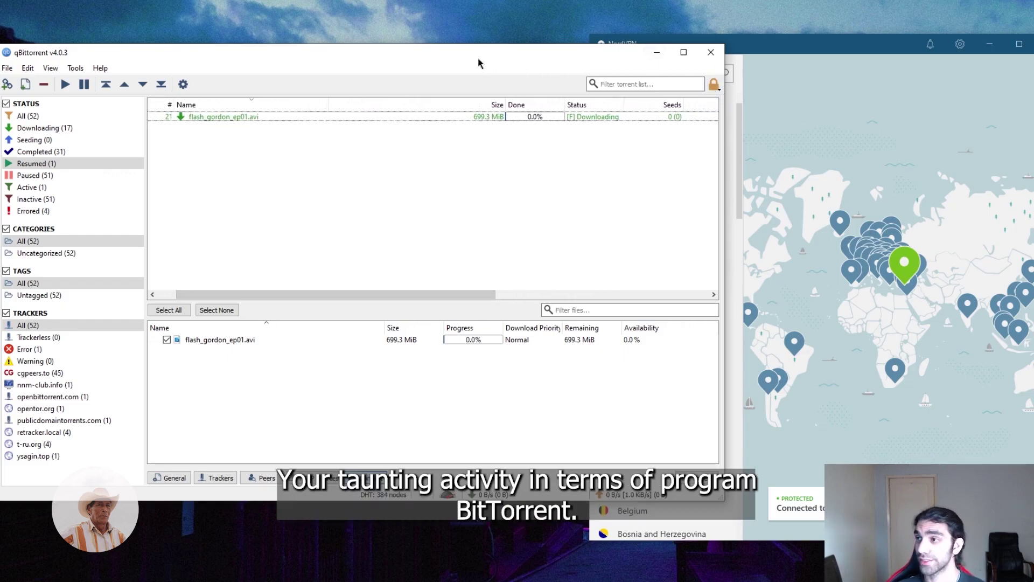
{"action": "left_click_drag", "start_coordinate": [437, 65], "coordinate": [536, 64]}
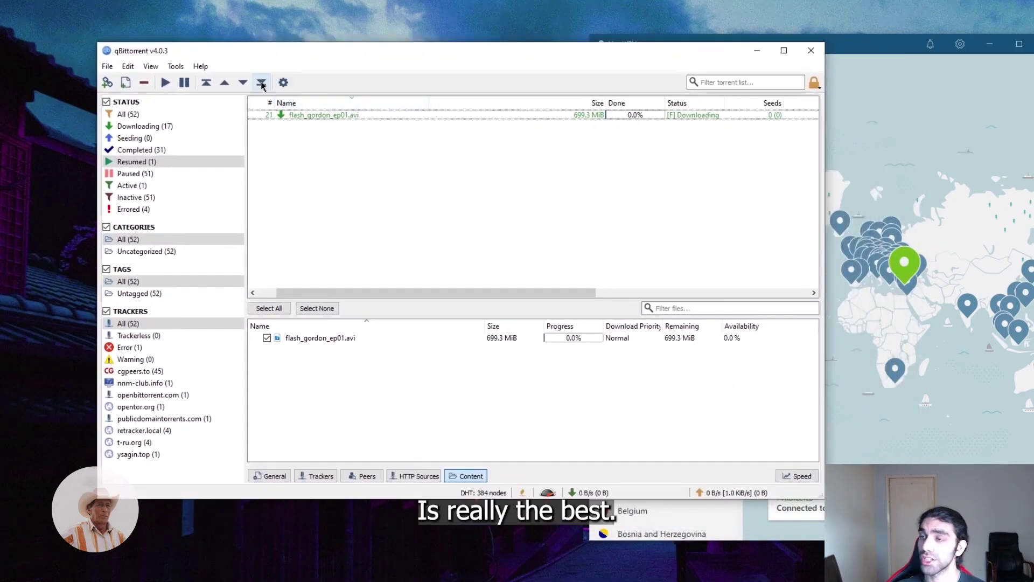
{"action": "right_click", "coordinate": [327, 115]}
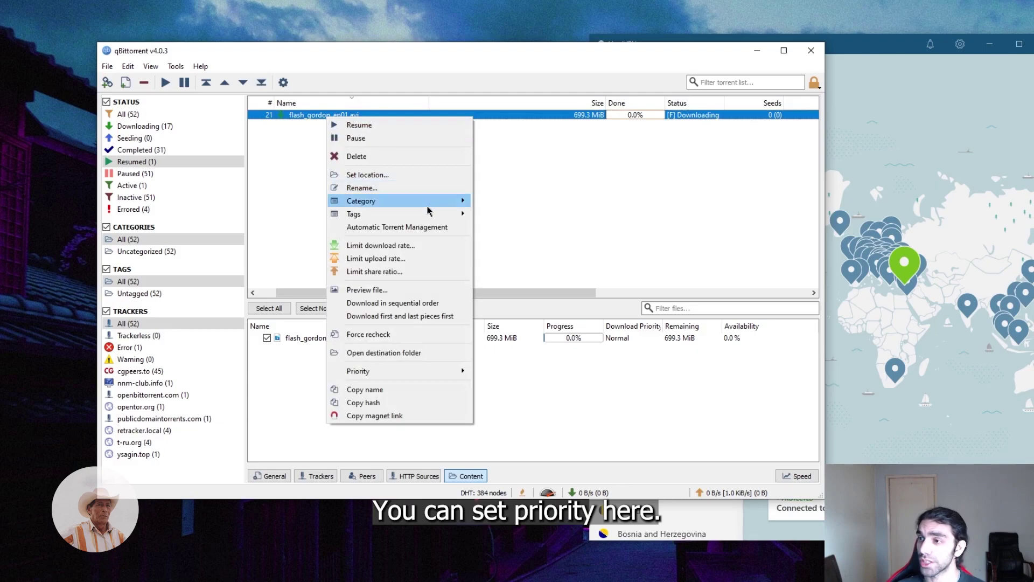
{"action": "mouse_move", "coordinate": [413, 371]}
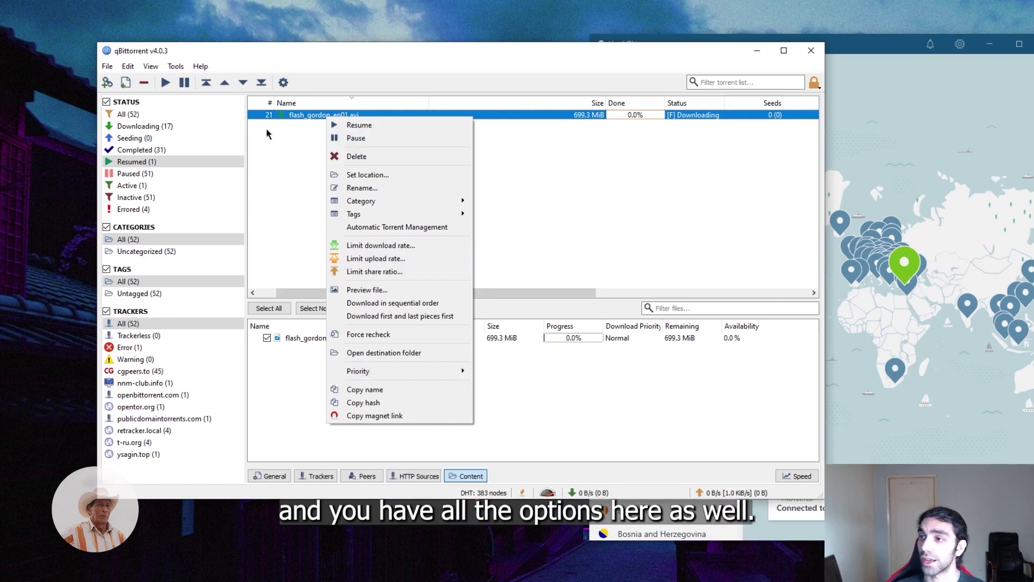
{"action": "left_click", "coordinate": [268, 133]}
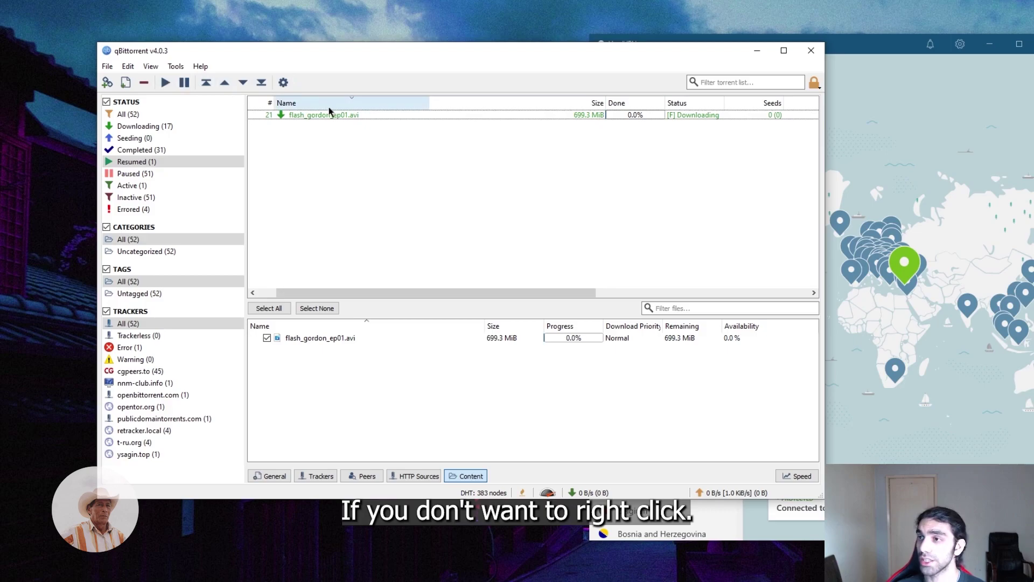
{"action": "left_click", "coordinate": [175, 65]}
Step: Browse qBittorrent's Downloads, Connection, Speed, BitTorrent and RSS option pages
{"action": "left_click", "coordinate": [210, 110]}
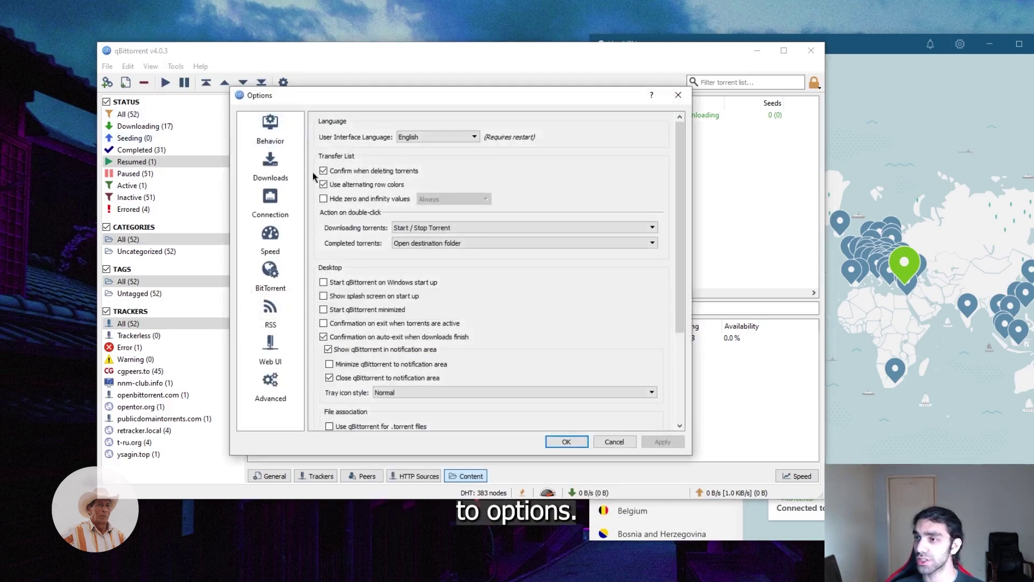
{"action": "left_click", "coordinate": [277, 175]}
{"action": "scroll", "coordinate": [508, 204], "scroll_direction": "down", "scroll_amount": 3}
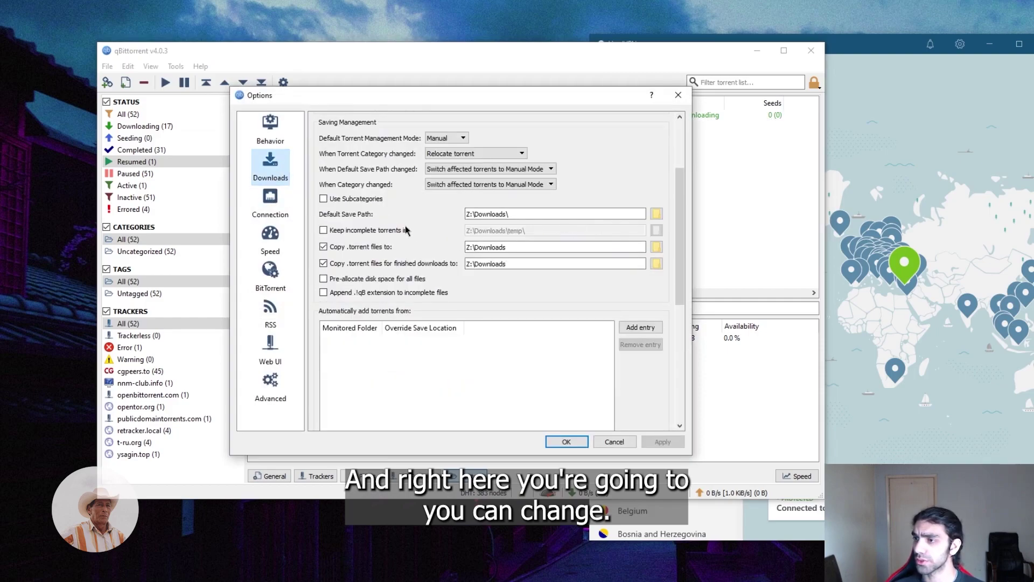
{"action": "scroll", "coordinate": [398, 226], "scroll_direction": "up", "scroll_amount": 1}
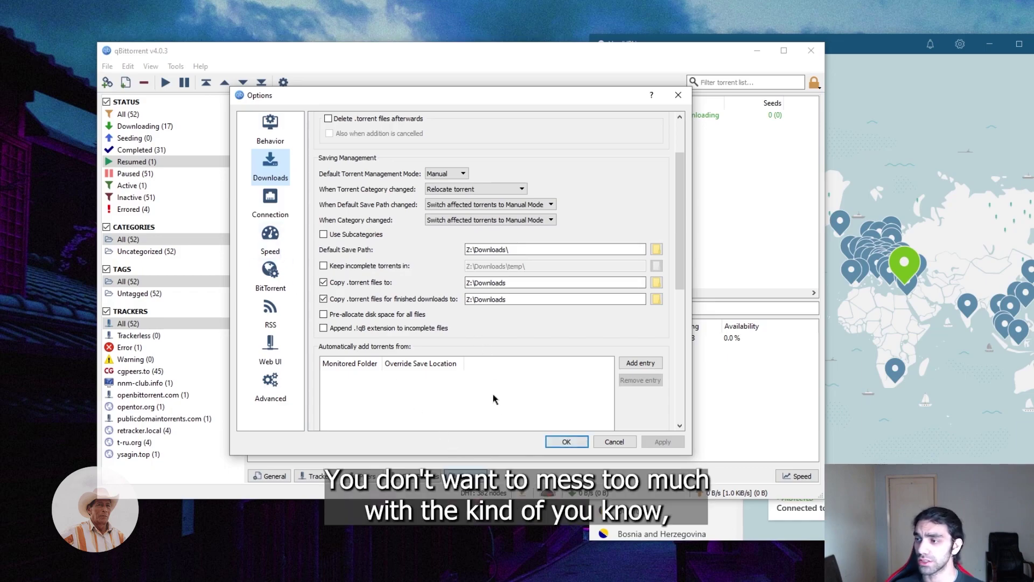
{"action": "left_click", "coordinate": [271, 207]}
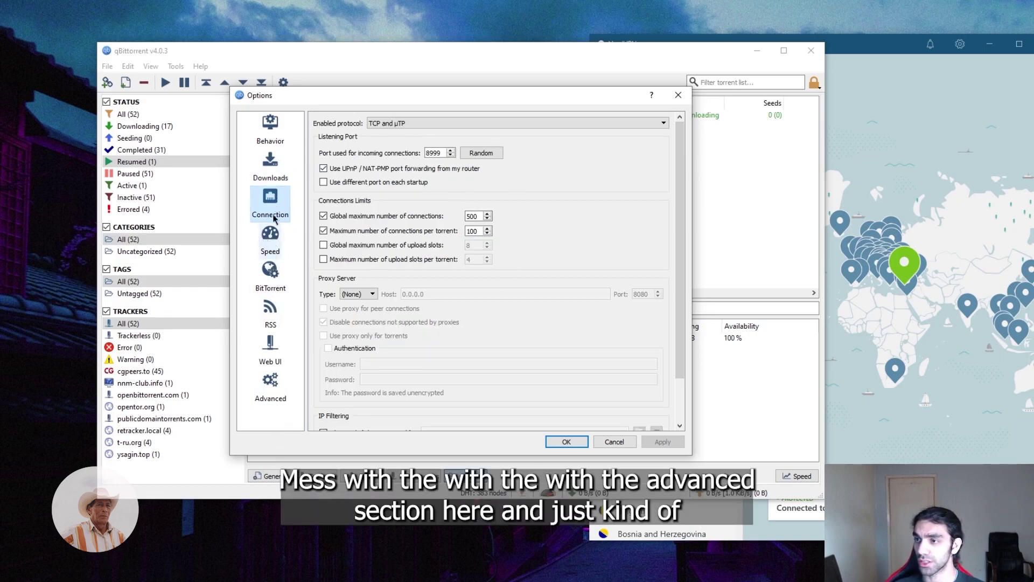
{"action": "left_click", "coordinate": [277, 245]}
{"action": "left_click", "coordinate": [270, 277]}
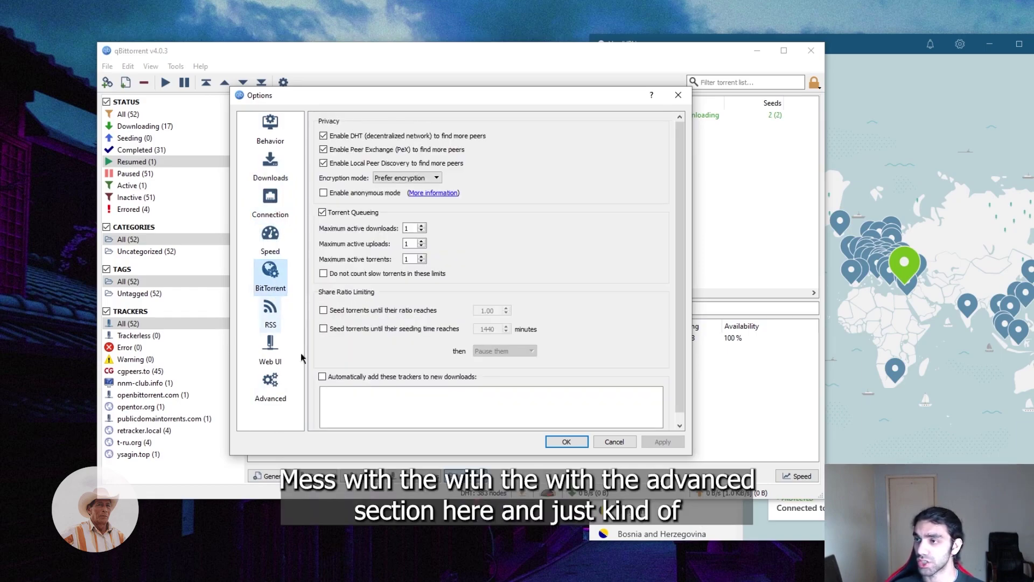
{"action": "left_click", "coordinate": [271, 315]}
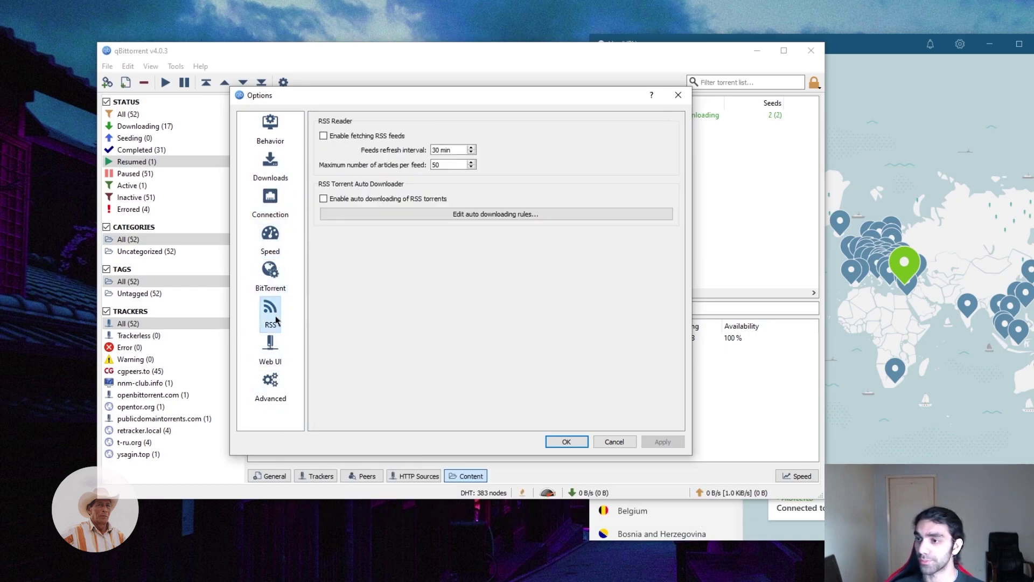
Step: Set the tray icon style to Monochrome (Light theme) and save the options
{"action": "left_click", "coordinate": [271, 129]}
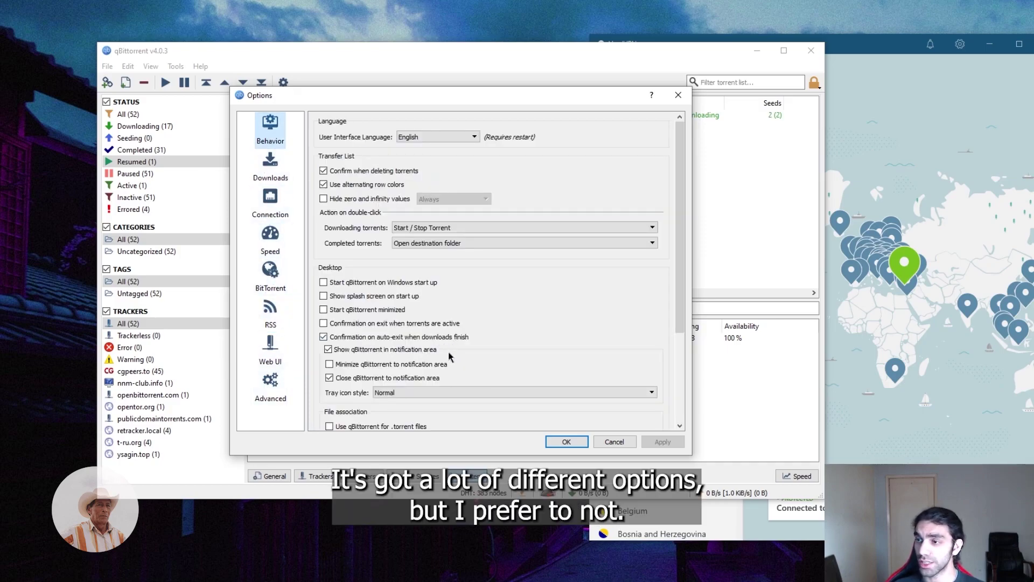
{"action": "scroll", "coordinate": [448, 350], "scroll_direction": "down", "scroll_amount": 3}
{"action": "scroll", "coordinate": [466, 319], "scroll_direction": "up", "scroll_amount": 1}
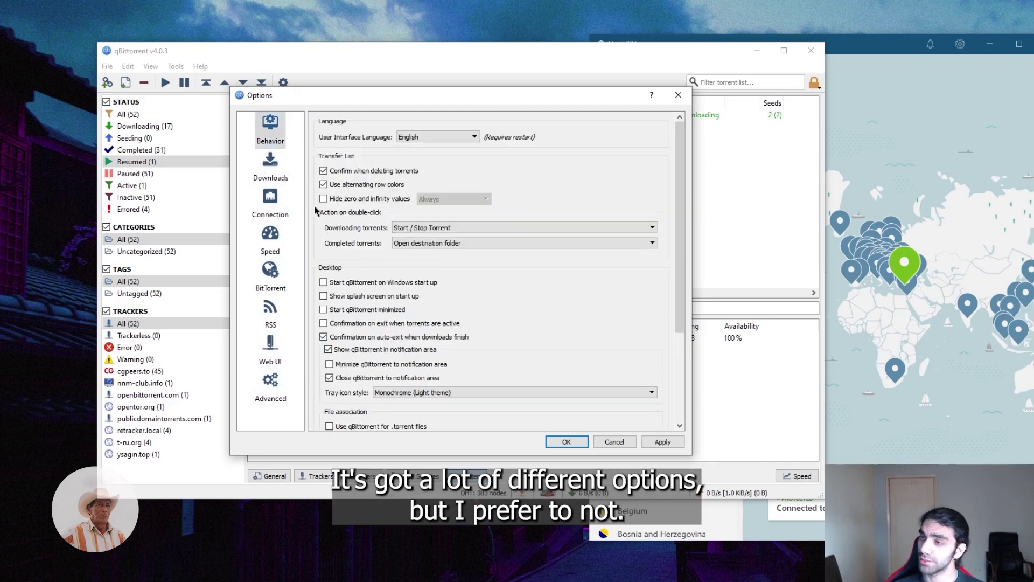
{"action": "left_click", "coordinate": [271, 170]}
{"action": "left_click", "coordinate": [276, 218]}
{"action": "left_click", "coordinate": [286, 167]}
{"action": "left_click", "coordinate": [565, 441]}
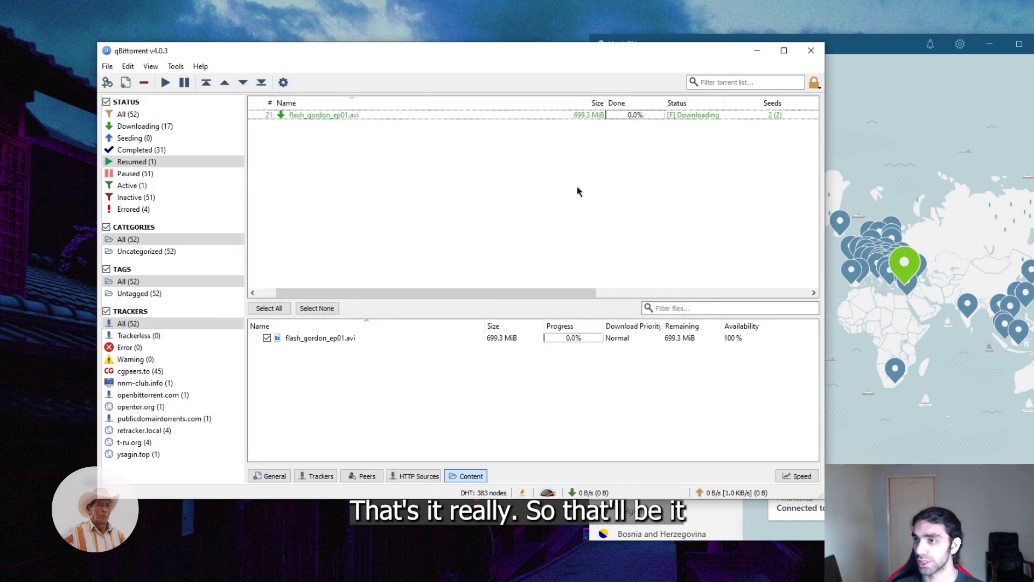
Step: Check the torrent shows 2 seeds, then restore NordVPN as a smaller window over qBittorrent
{"action": "left_click_drag", "start_coordinate": [655, 58], "coordinate": [594, 56]}
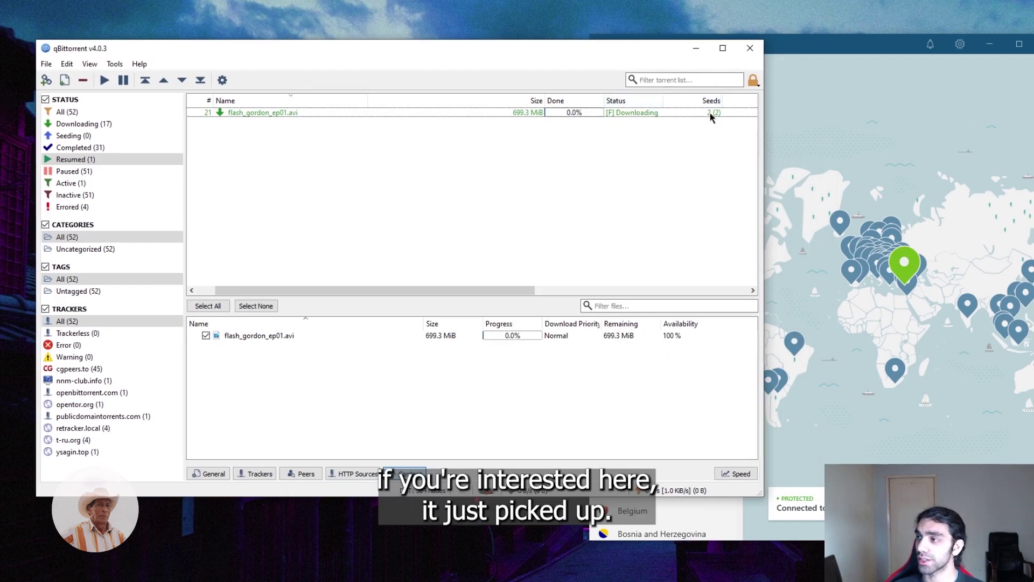
{"action": "mouse_move", "coordinate": [463, 290]}
{"action": "left_mouse_down"}
{"action": "mouse_move", "coordinate": [625, 288]}
{"action": "mouse_move", "coordinate": [446, 290]}
{"action": "left_mouse_up"}
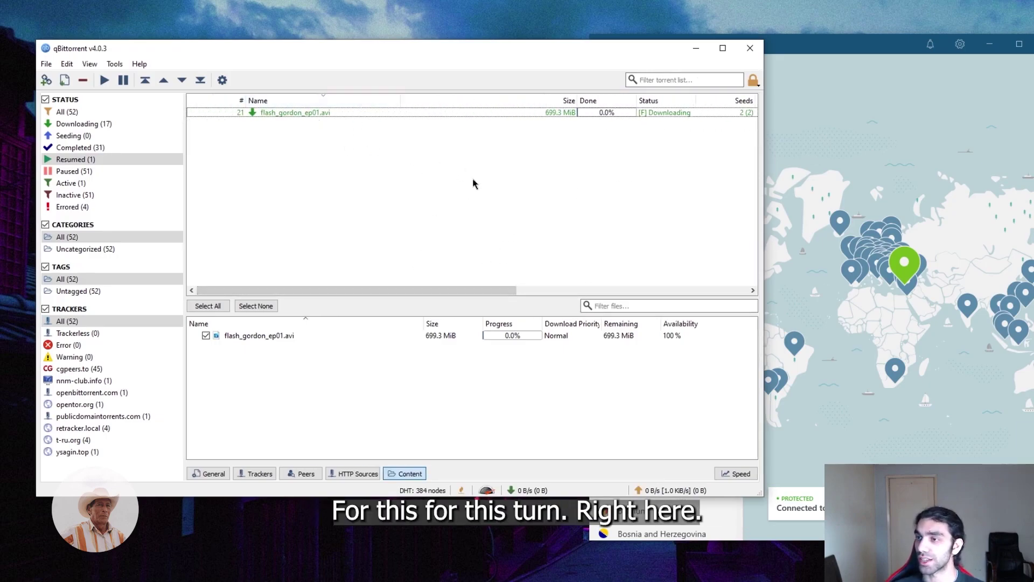
{"action": "double_click", "coordinate": [811, 44]}
{"action": "left_click_drag", "start_coordinate": [813, 43], "coordinate": [264, 33]}
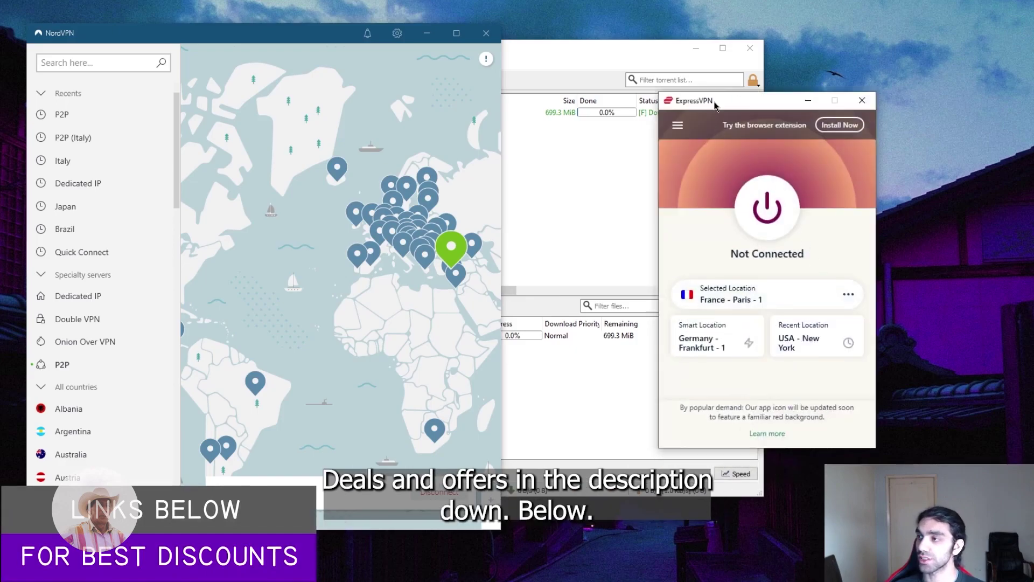
Step: Move ExpressVPN right so qBittorrent's Status column is visible
{"action": "left_click_drag", "start_coordinate": [717, 102], "coordinate": [783, 101]}
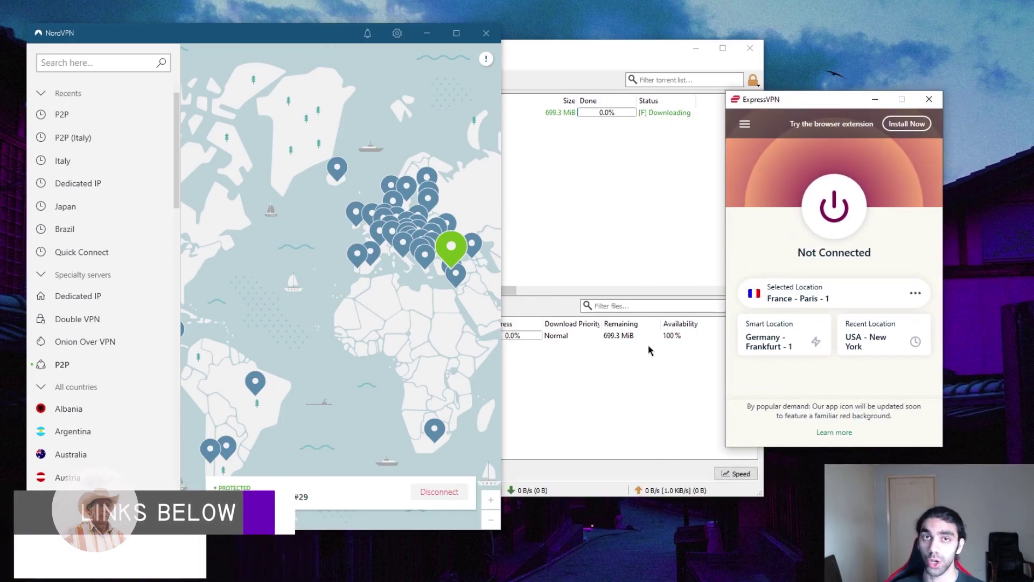